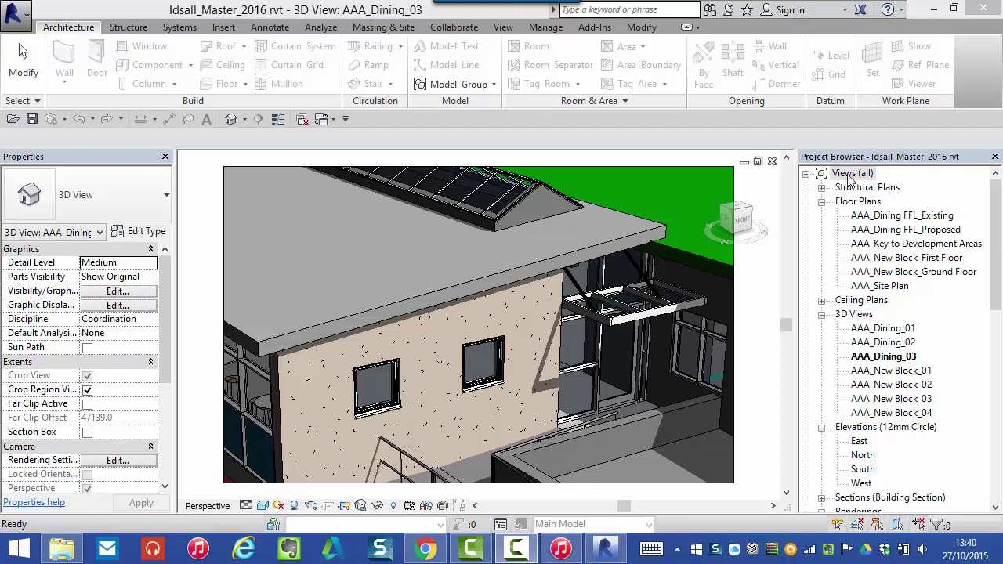
Review the Views (all) browser organization settings and close them unchanged
{"action": "right_click", "coordinate": [852, 180]}
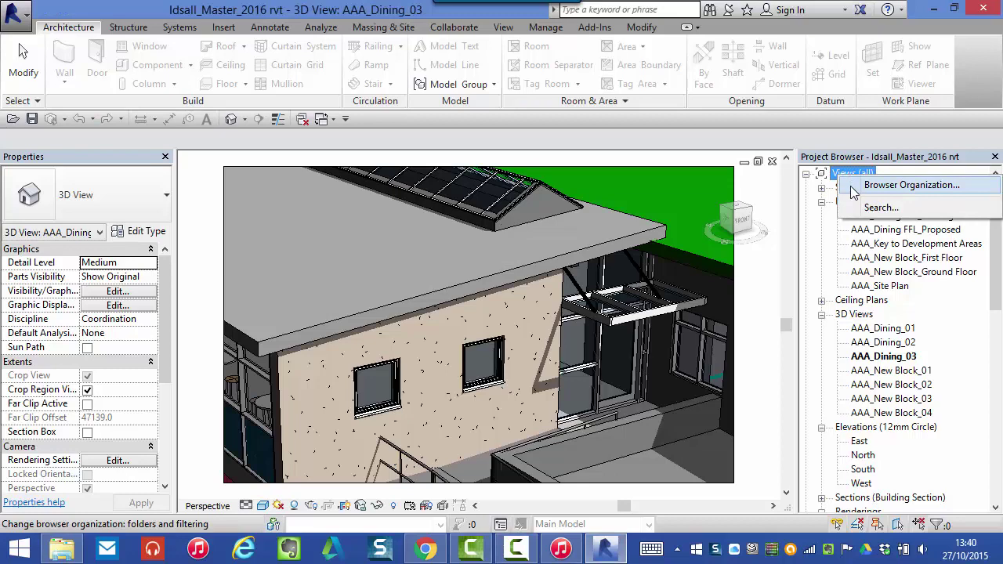
{"action": "left_click", "coordinate": [909, 188]}
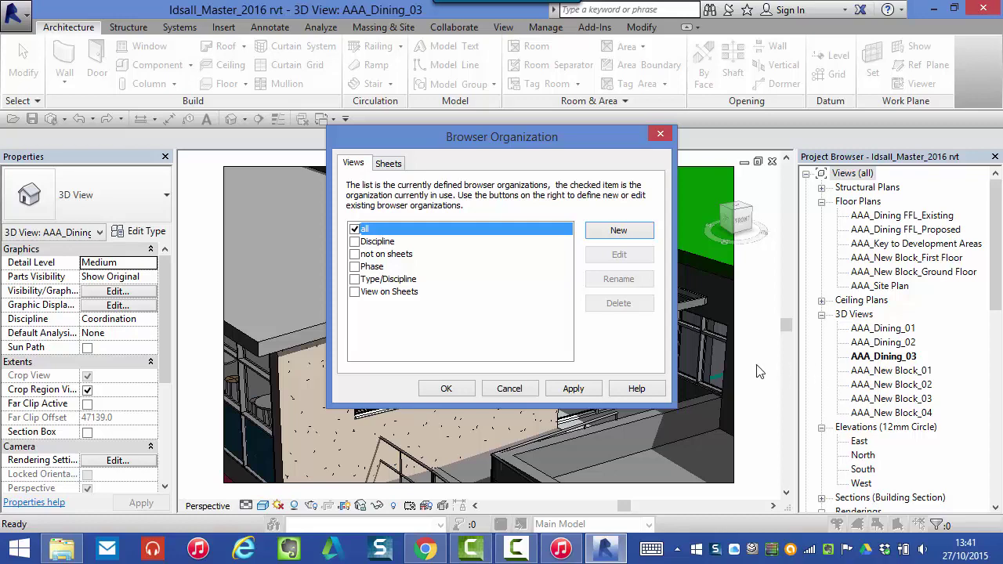
{"action": "left_click", "coordinate": [446, 389]}
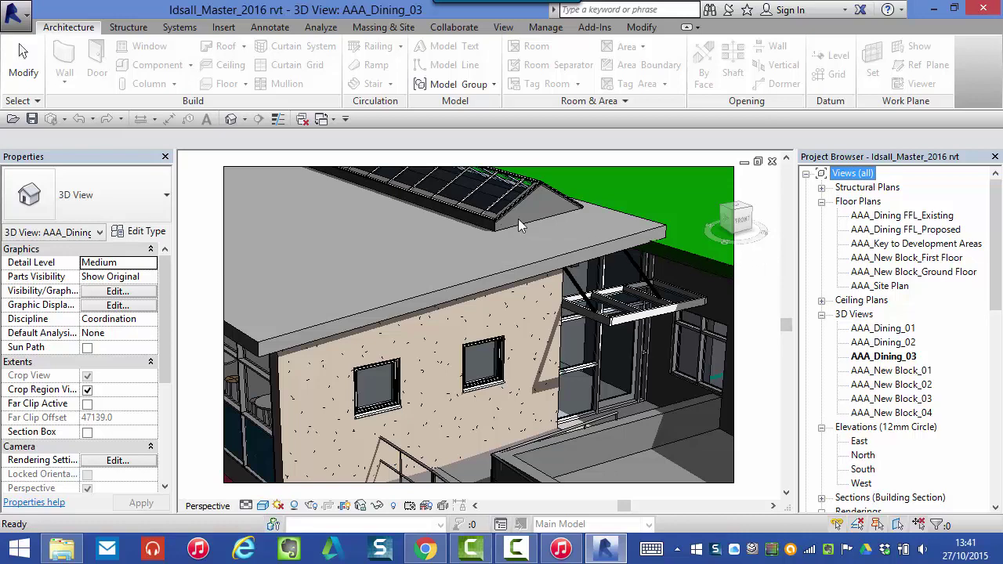
Reach Browser Organization again via the View tab's User Interface menu
{"action": "left_click", "coordinate": [504, 28]}
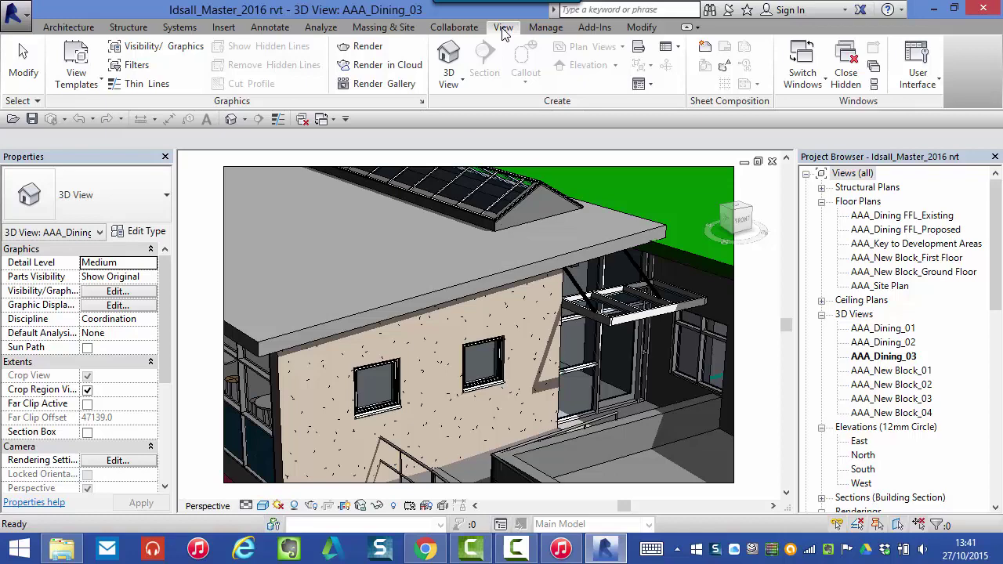
{"action": "left_click", "coordinate": [937, 87]}
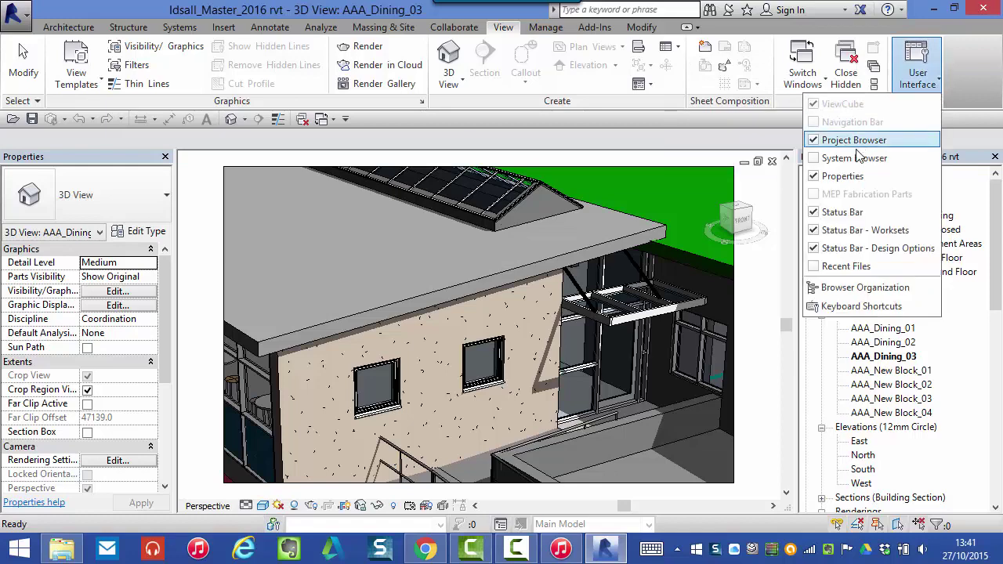
{"action": "left_click", "coordinate": [819, 292]}
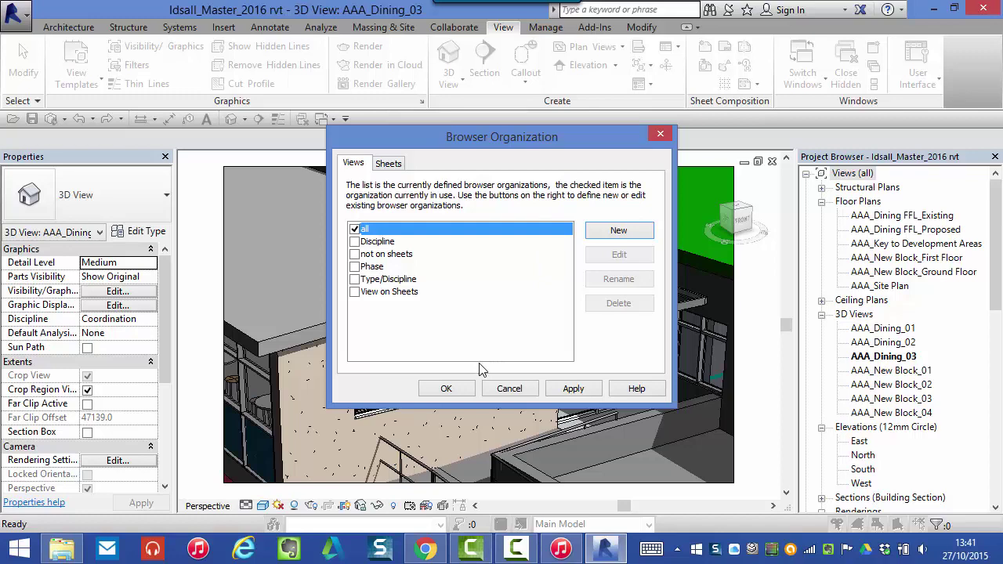
{"action": "left_click", "coordinate": [466, 390]}
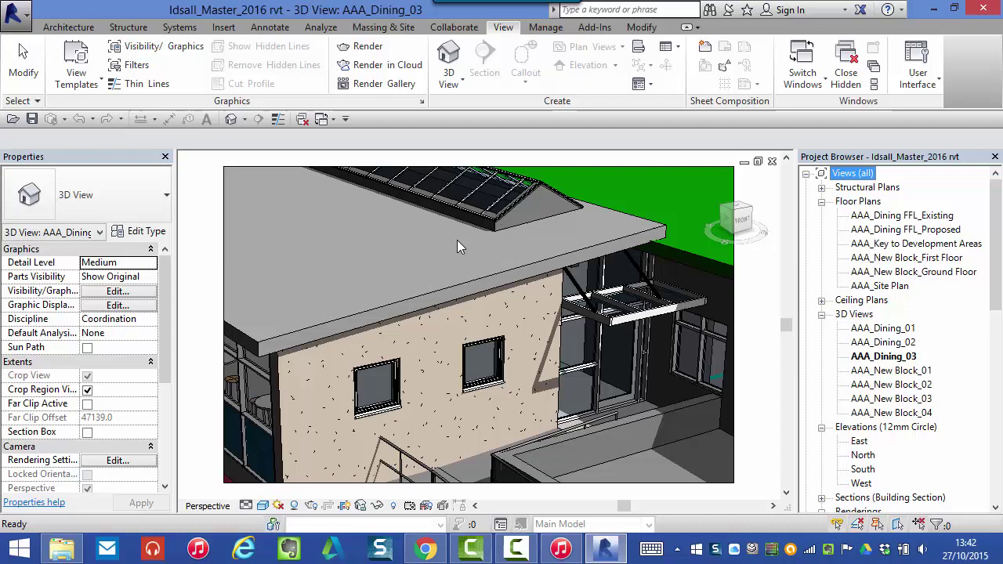
From Manage > Project Parameters, add a new parameter to the issue and suitability list
{"action": "left_click", "coordinate": [545, 28]}
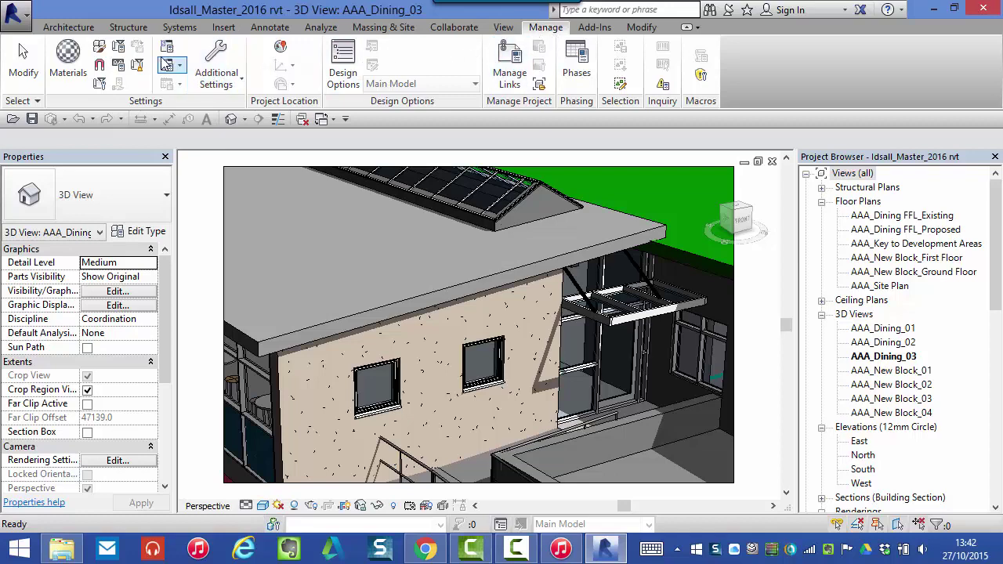
{"action": "left_click", "coordinate": [119, 49]}
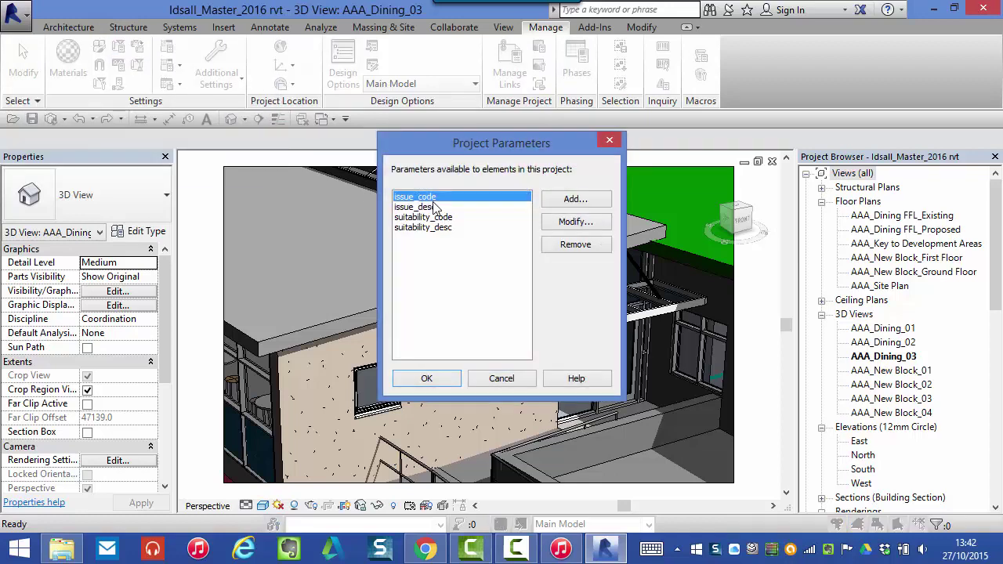
{"action": "left_click", "coordinate": [556, 199]}
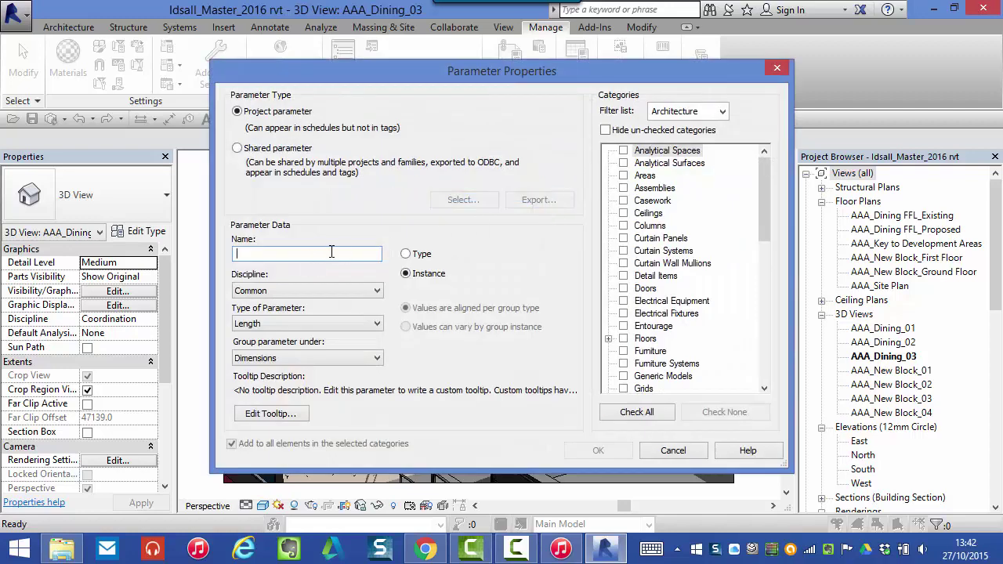
Define 'Created by' as a Text instance parameter varying by group instance, applied to Views
{"action": "left_click", "coordinate": [332, 252]}
{"action": "type", "text": "Creat"}
{"action": "type", "text": "ed by"}
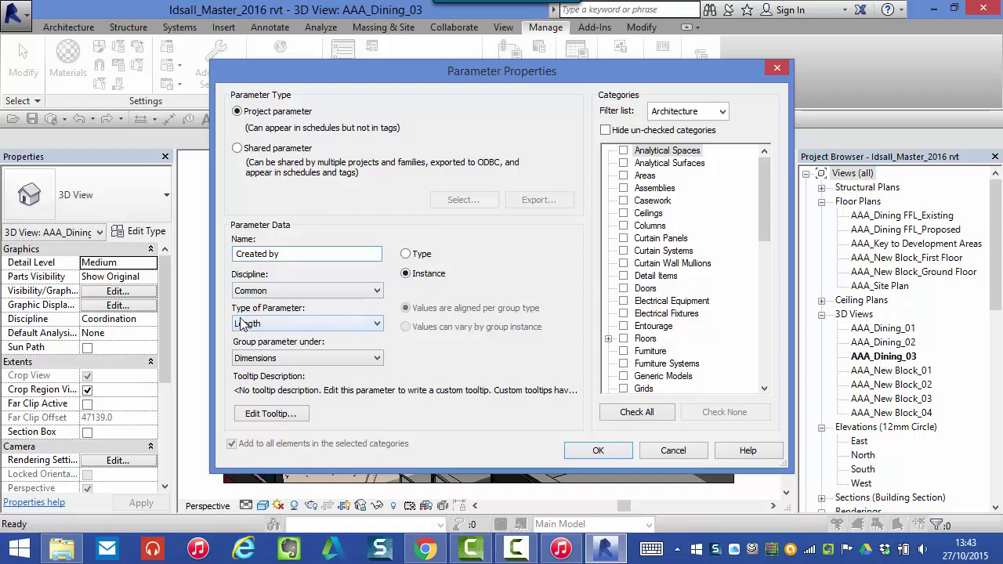
{"action": "left_click", "coordinate": [377, 329]}
{"action": "left_click", "coordinate": [359, 340]}
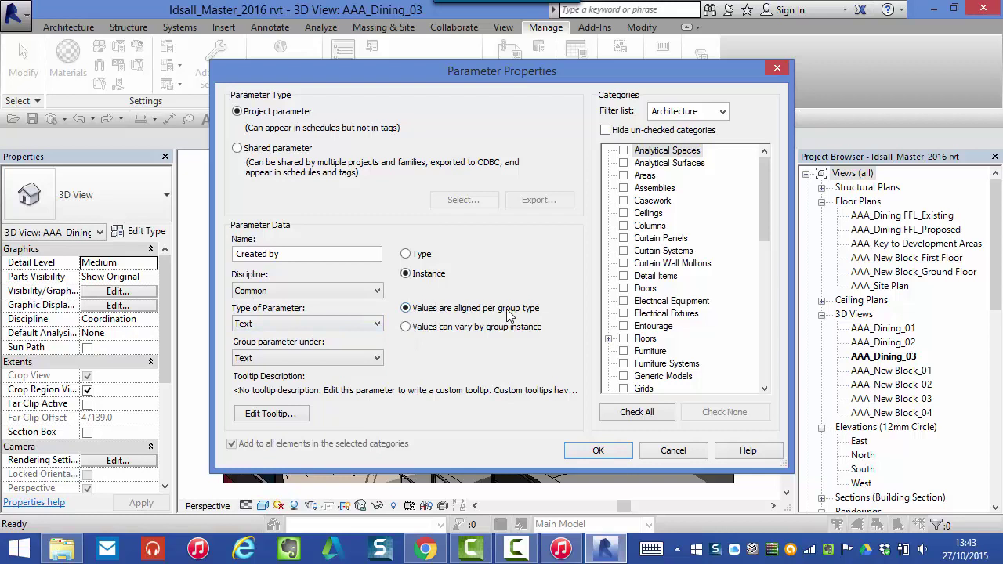
{"action": "left_click", "coordinate": [406, 328]}
{"action": "left_click_drag", "start_coordinate": [769, 228], "coordinate": [762, 373]}
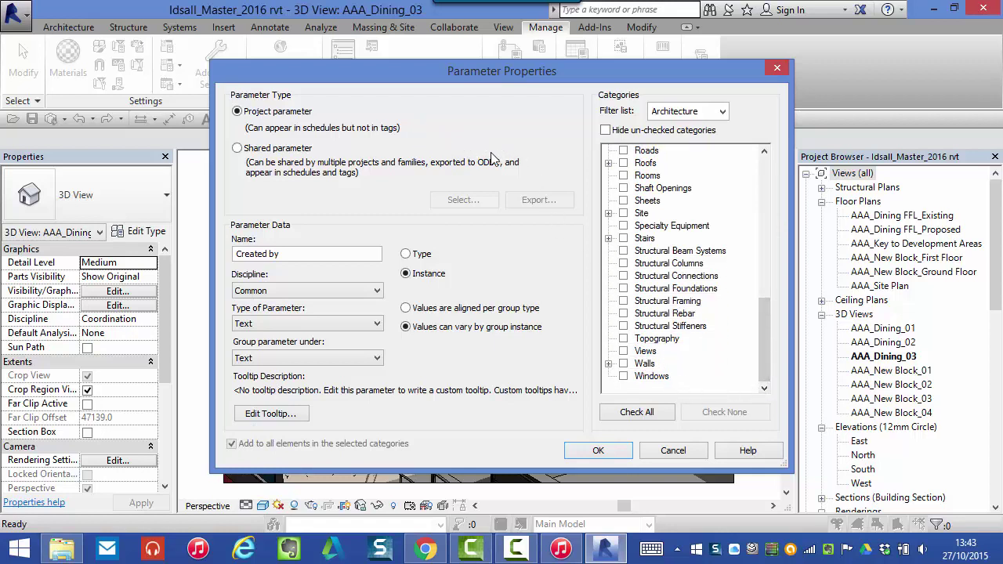
{"action": "left_click", "coordinate": [624, 352]}
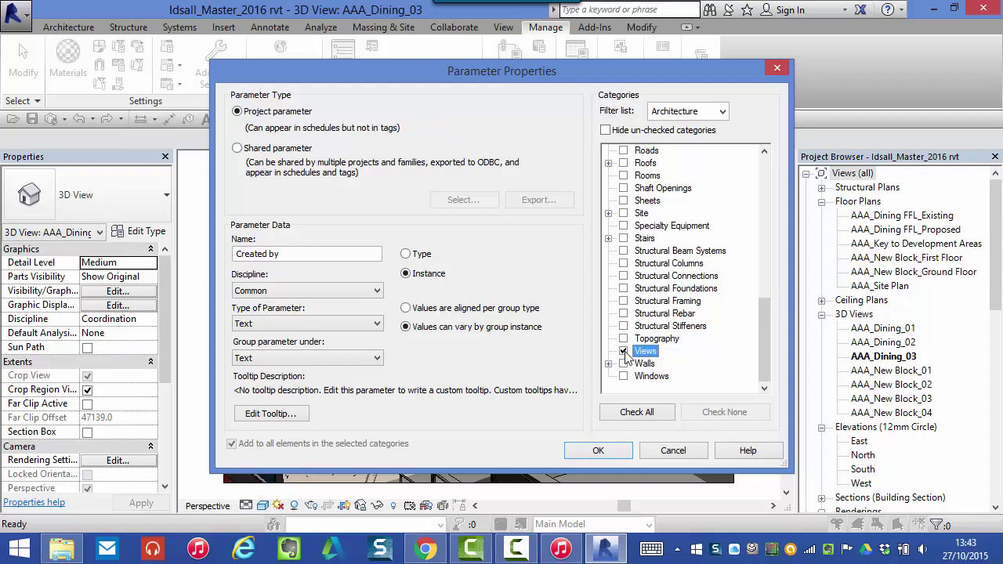
{"action": "left_click", "coordinate": [619, 453]}
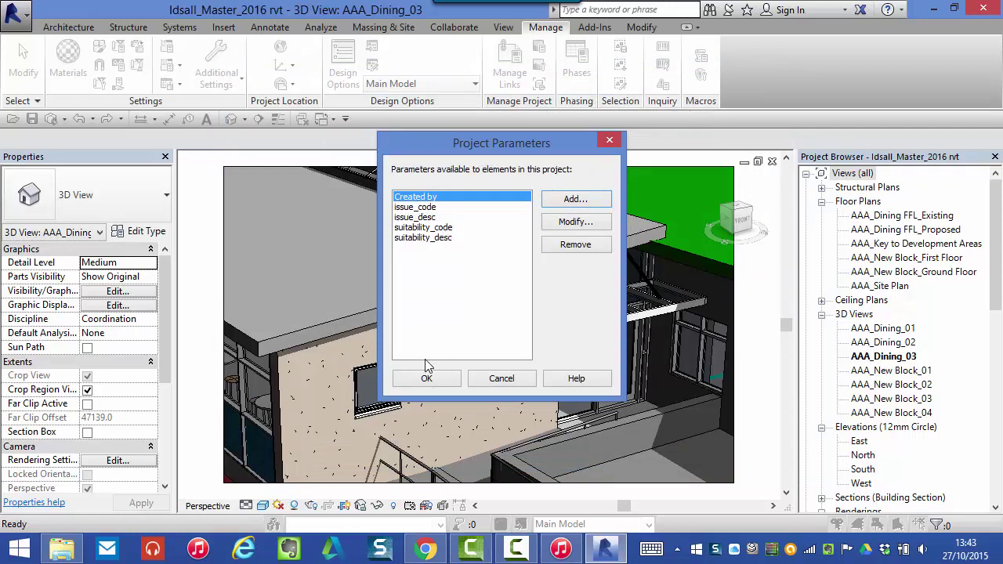
Close Project Parameters and enter IDN in the dining 3D view's Created by field
{"action": "left_click", "coordinate": [451, 379]}
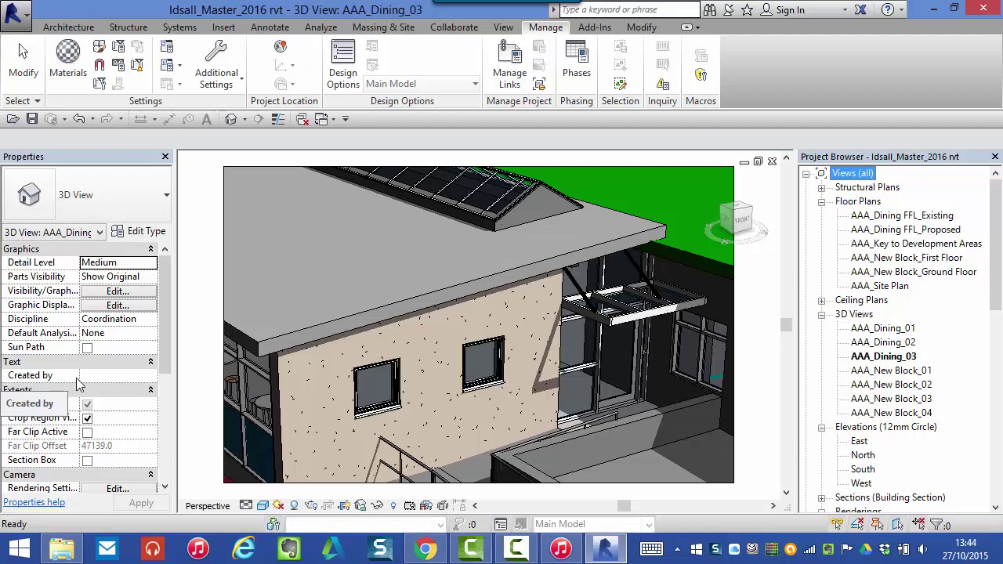
{"action": "left_click", "coordinate": [113, 376]}
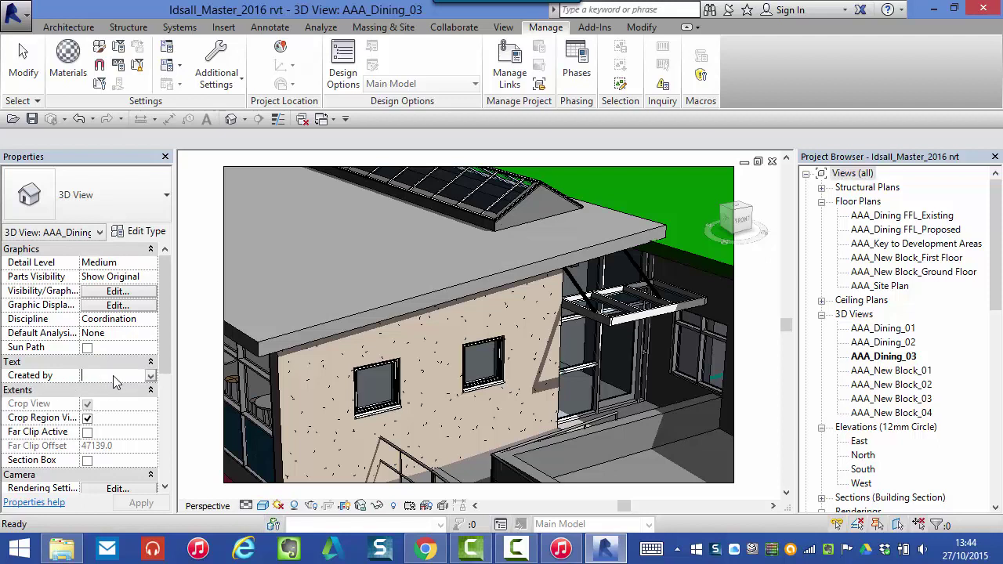
{"action": "key", "text": "Escape"}
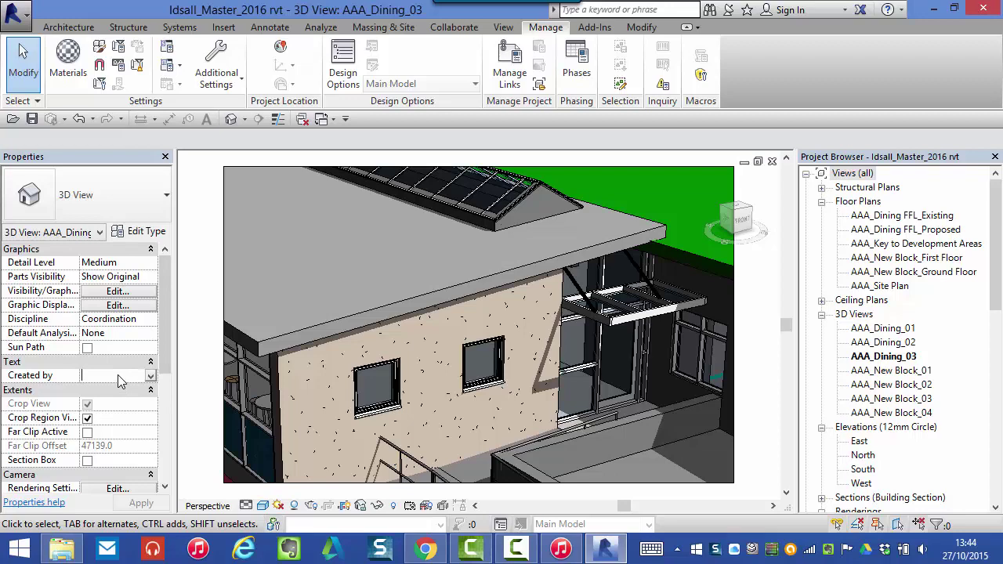
{"action": "type", "text": "IDN"}
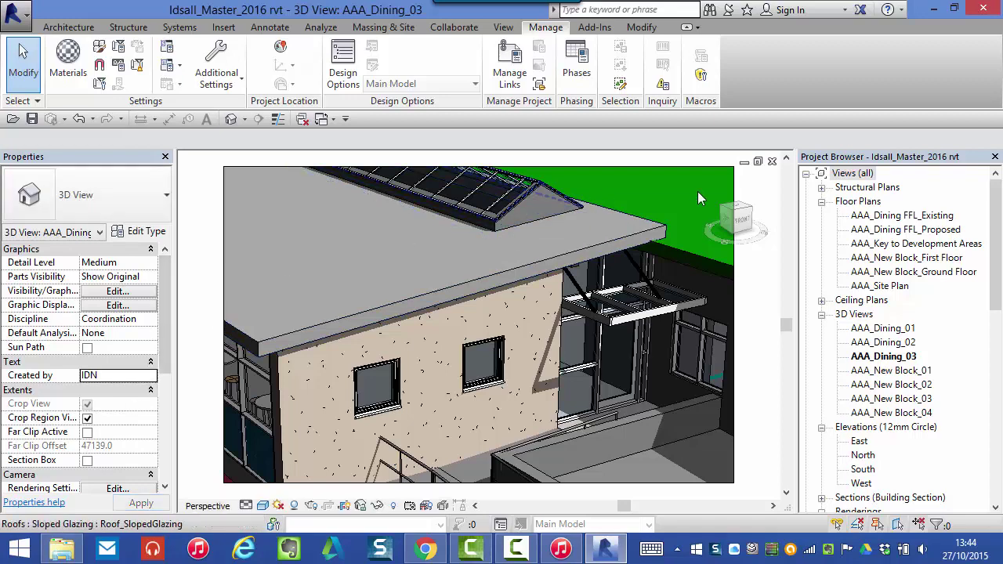
Set Created by to IDN on the AAA_Dining FFL_Existing floor plan
{"action": "double_click", "coordinate": [884, 216]}
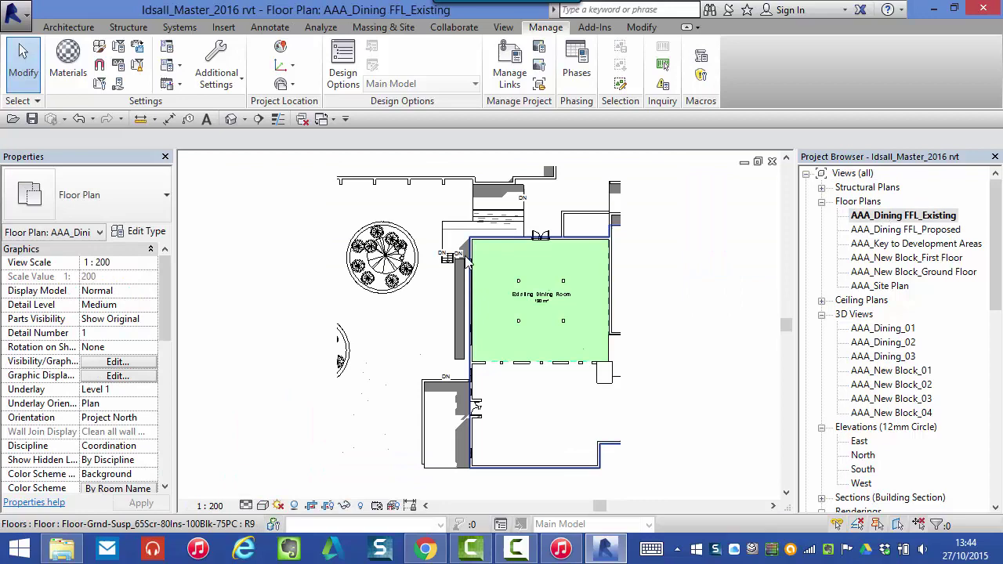
{"action": "left_click_drag", "start_coordinate": [165, 282], "coordinate": [170, 384]}
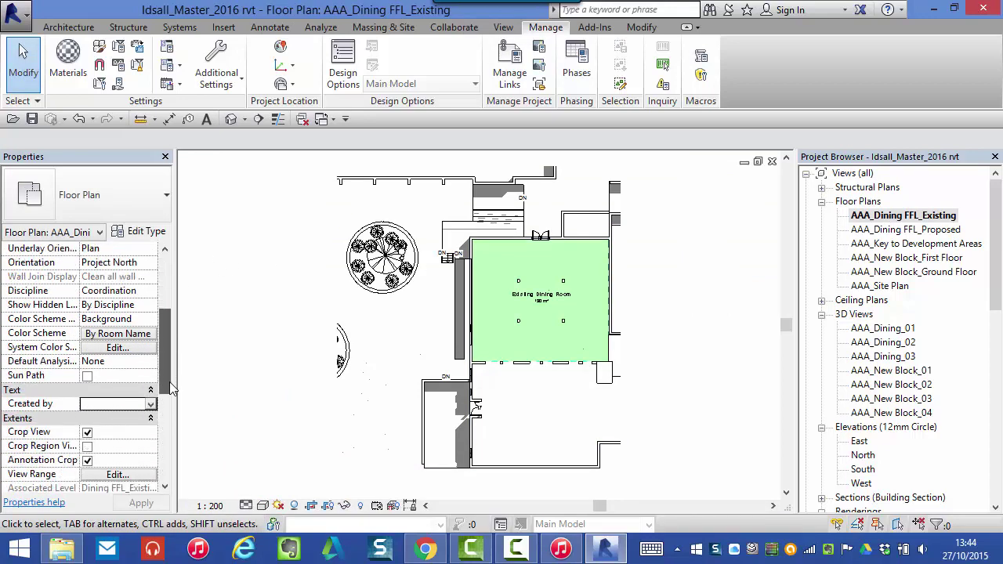
{"action": "left_click", "coordinate": [129, 391]}
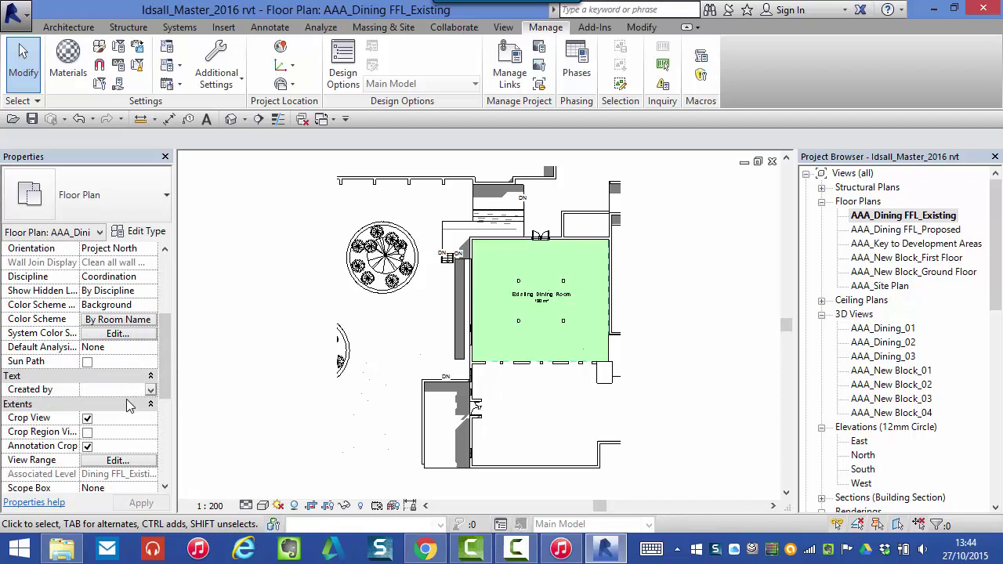
{"action": "type", "text": "IDN"}
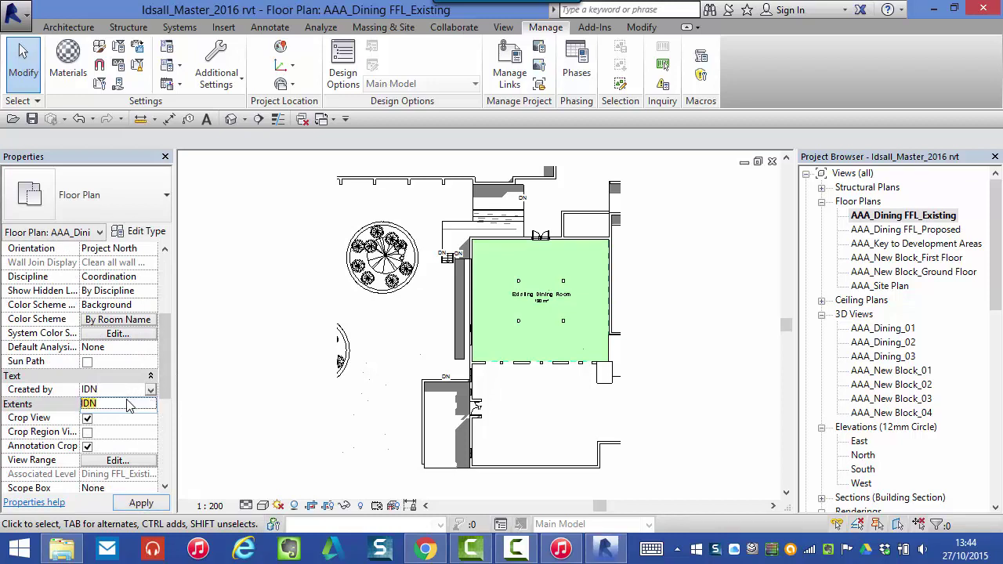
{"action": "key", "text": "Return"}
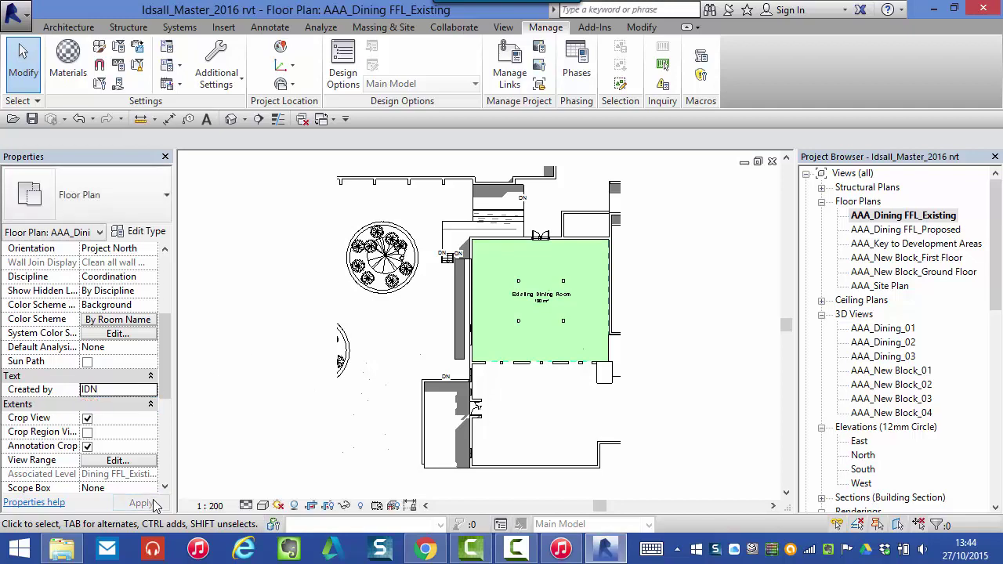
Set Created by to JB on the AAA_Dining FFL_Proposed floor plan
{"action": "double_click", "coordinate": [895, 230]}
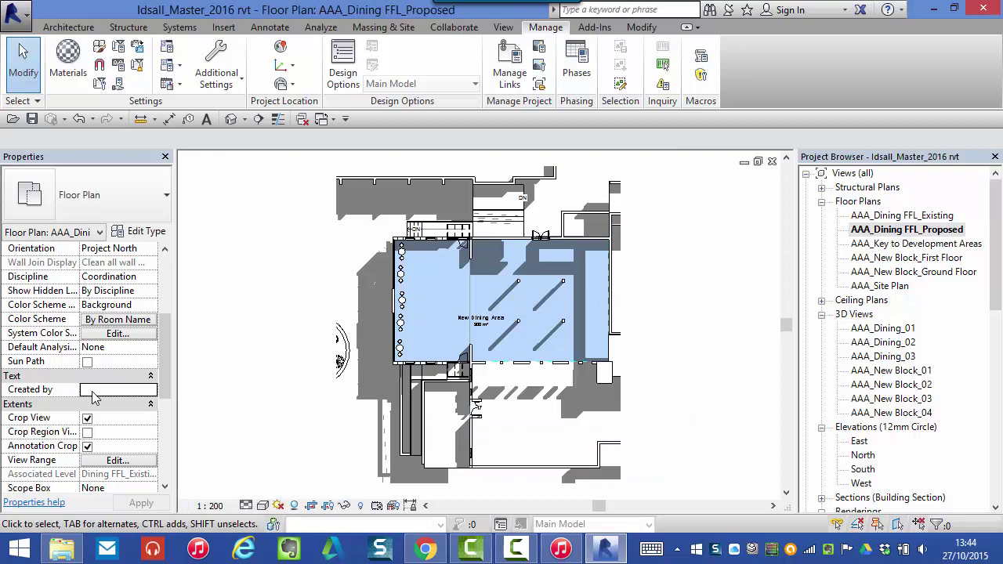
{"action": "left_click", "coordinate": [101, 391]}
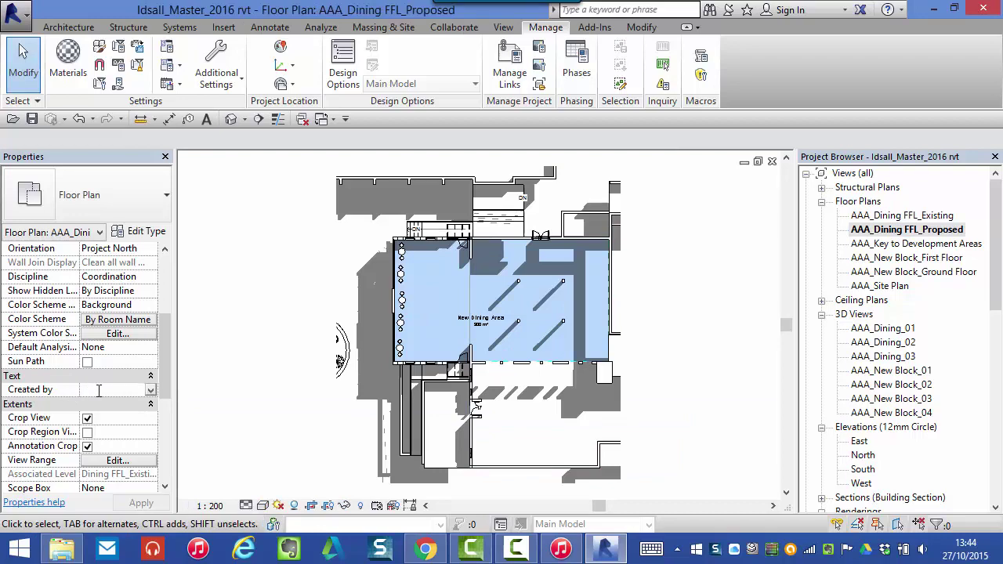
{"action": "type", "text": "JB"}
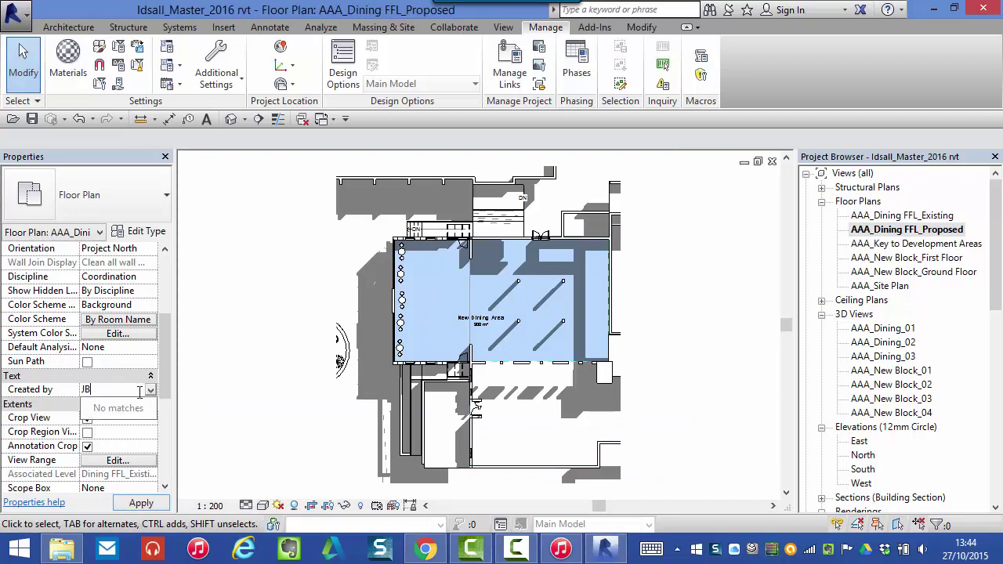
{"action": "key", "text": "Return"}
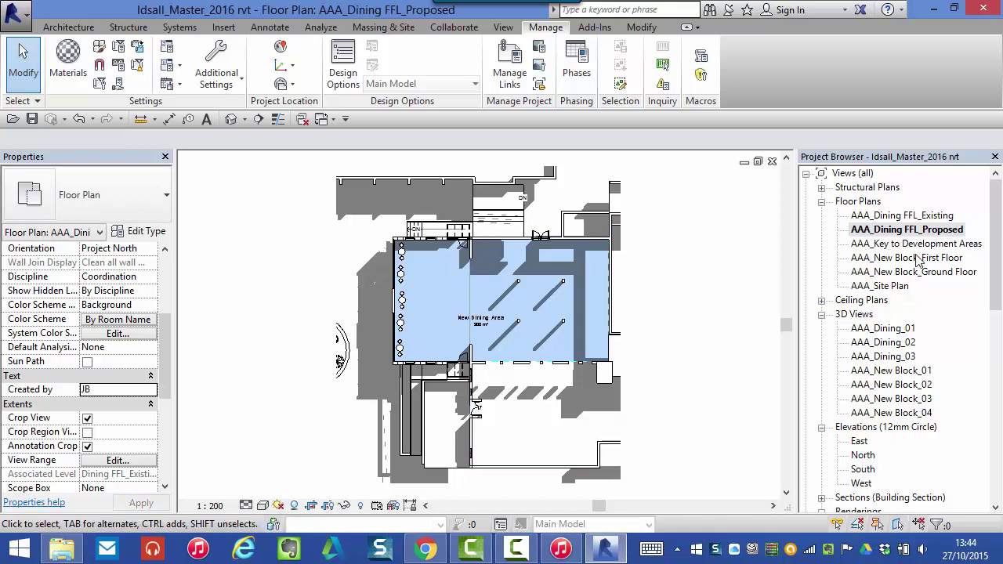
Set Created by to AS on the AAA_Key to Development Areas plan
{"action": "double_click", "coordinate": [915, 245]}
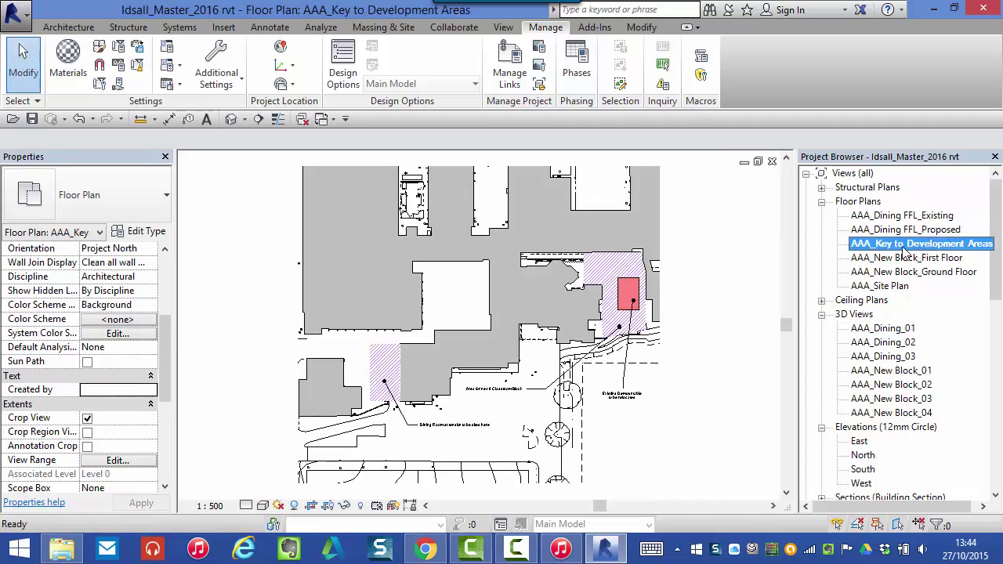
{"action": "left_click", "coordinate": [106, 392]}
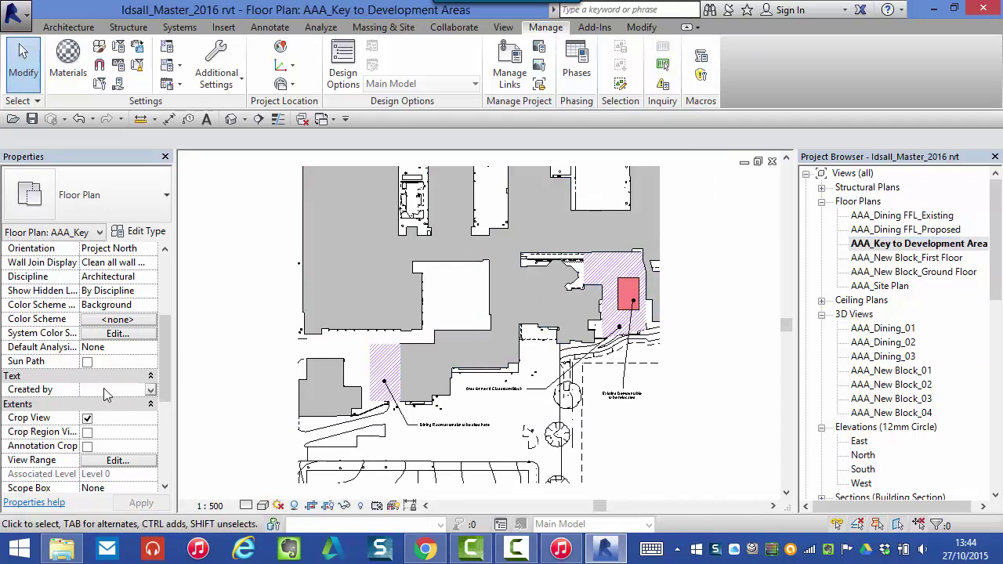
{"action": "type", "text": "AS"}
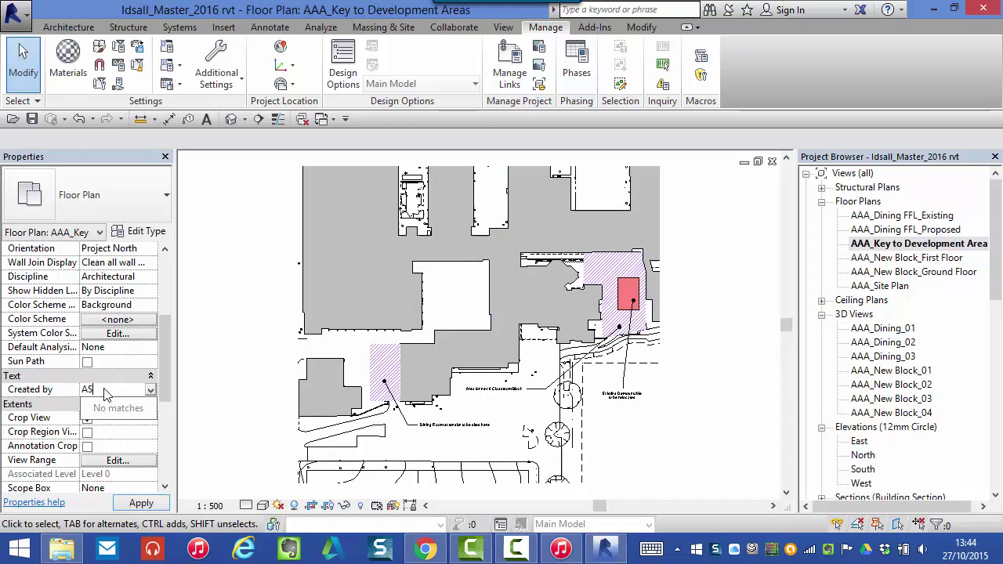
{"action": "left_click", "coordinate": [156, 505]}
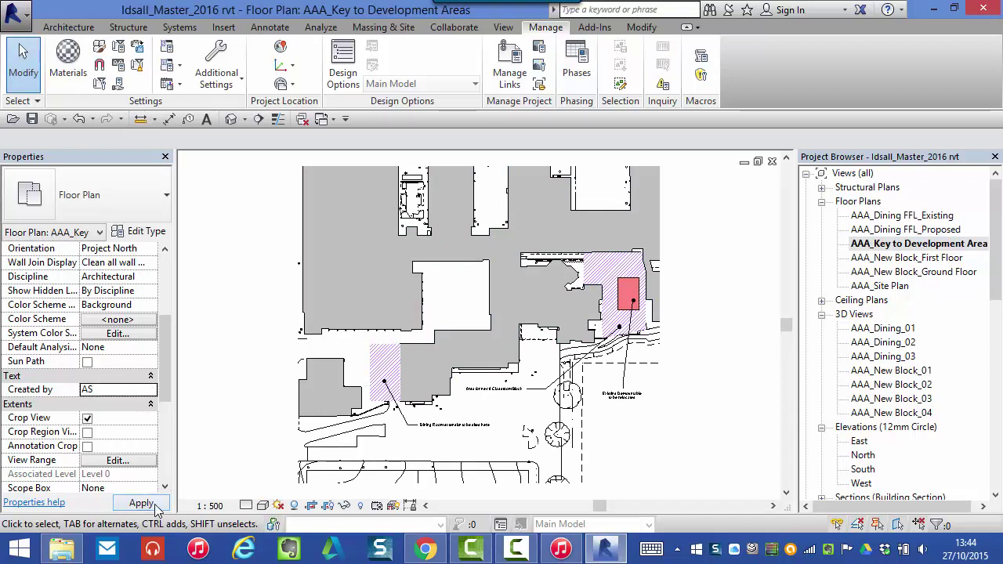
Open the AAA_New Block_01 3D view and pick JB as its Created by value
{"action": "double_click", "coordinate": [872, 342]}
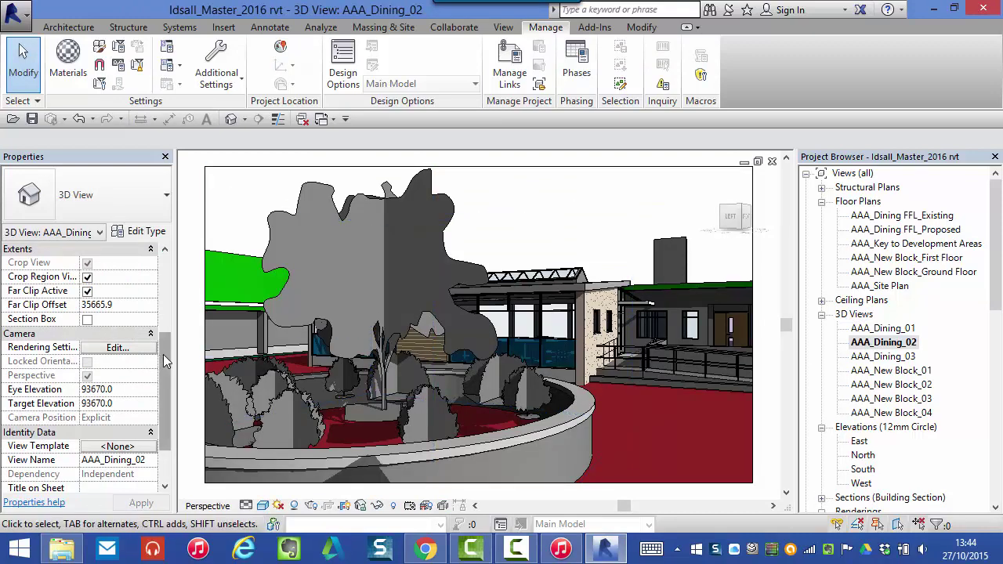
{"action": "left_click_drag", "start_coordinate": [163, 354], "coordinate": [165, 396]}
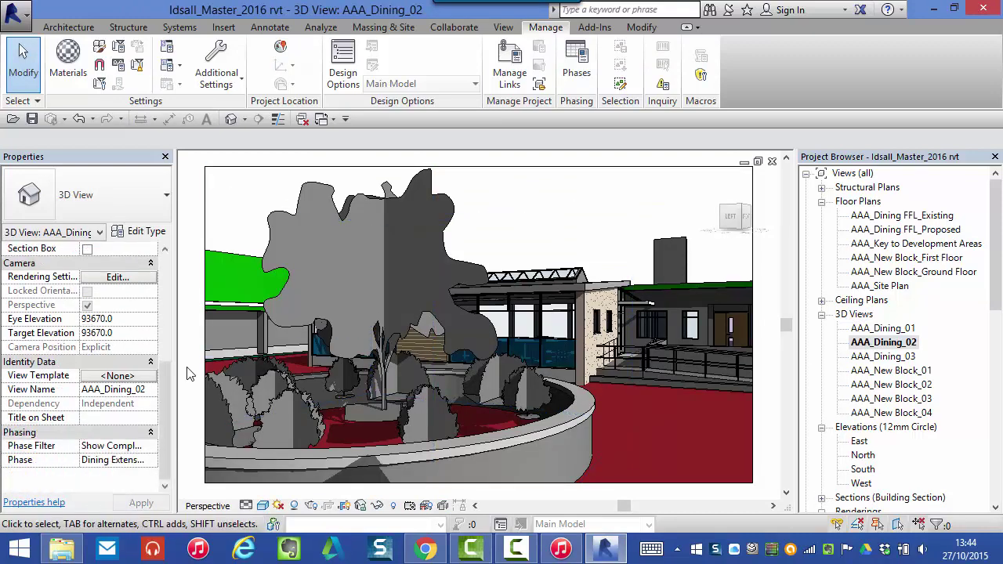
{"action": "left_click", "coordinate": [886, 373]}
{"action": "double_click", "coordinate": [886, 375]}
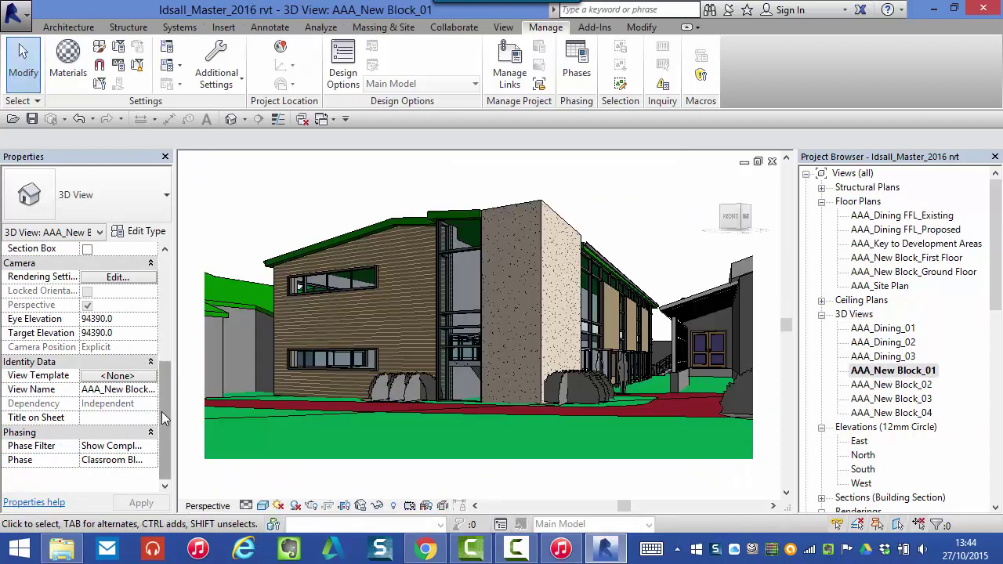
{"action": "left_click_drag", "start_coordinate": [165, 414], "coordinate": [171, 310]}
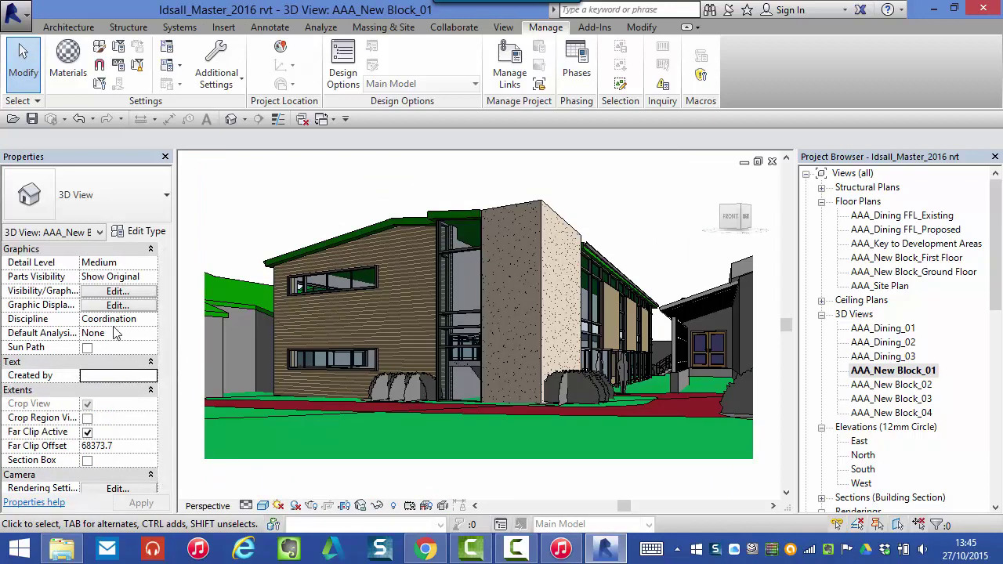
{"action": "left_click", "coordinate": [150, 376]}
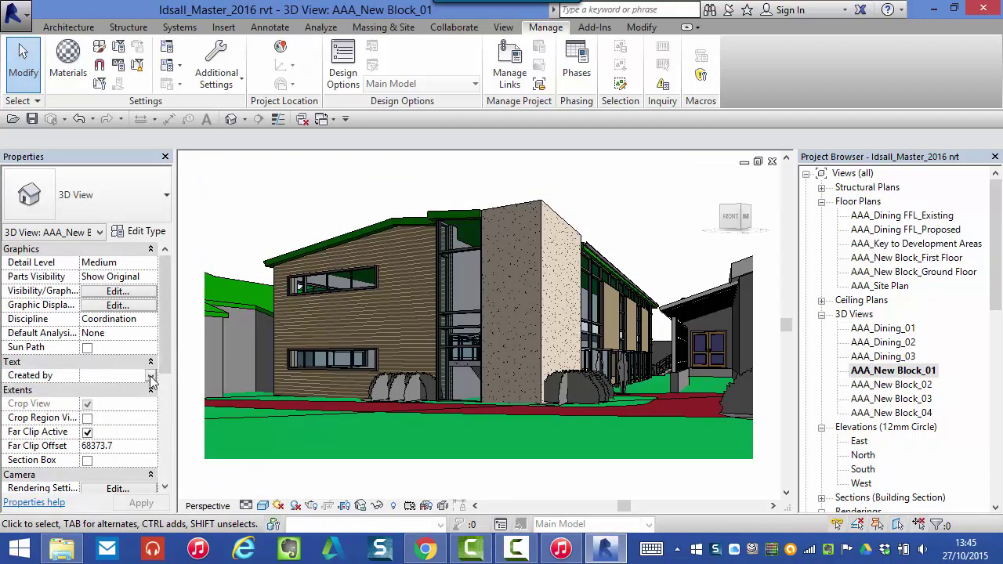
{"action": "left_click", "coordinate": [150, 377]}
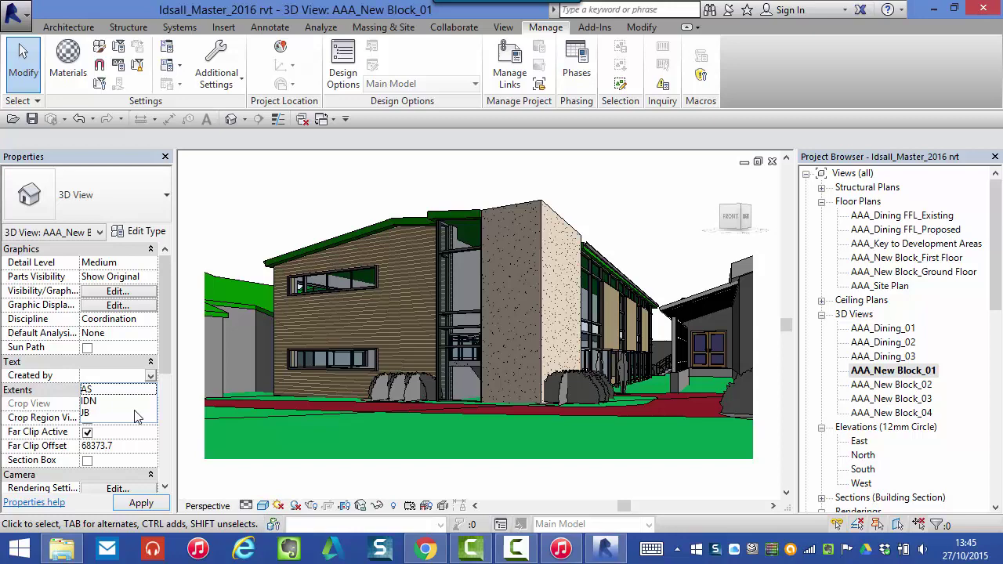
{"action": "left_click", "coordinate": [87, 414]}
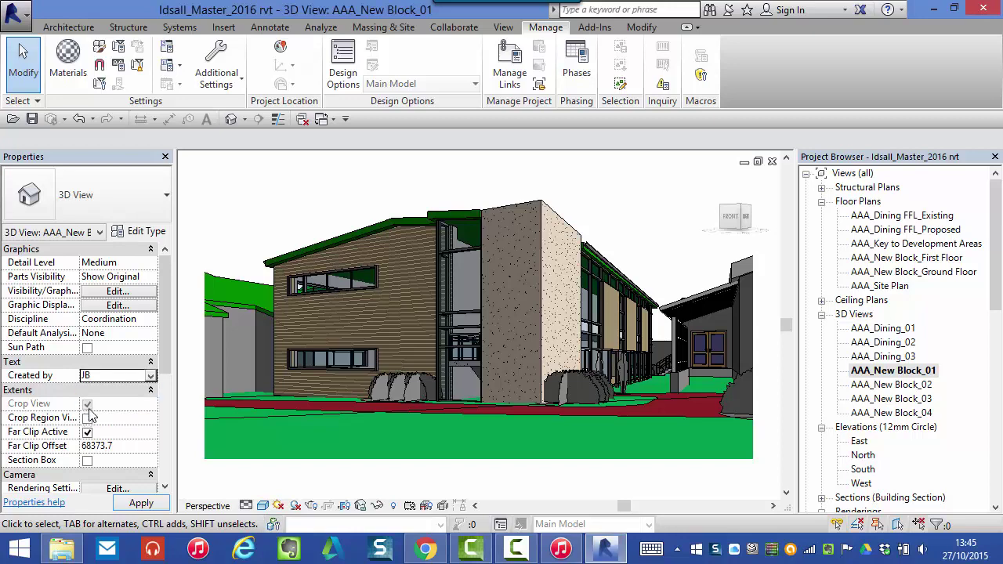
Pick AS as Created by for the AAA_New Block_03 3D view and apply
{"action": "double_click", "coordinate": [870, 399]}
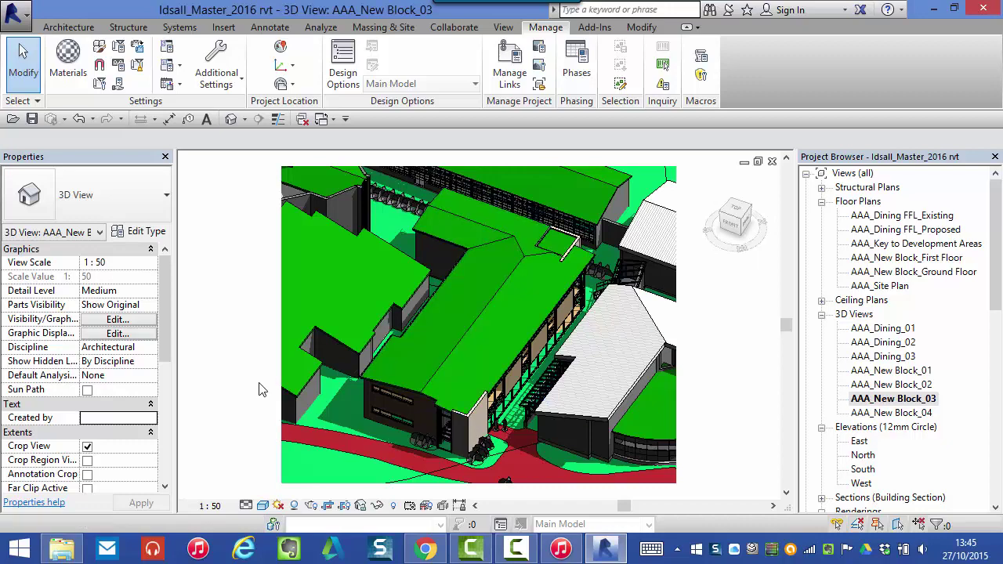
{"action": "left_click", "coordinate": [134, 419]}
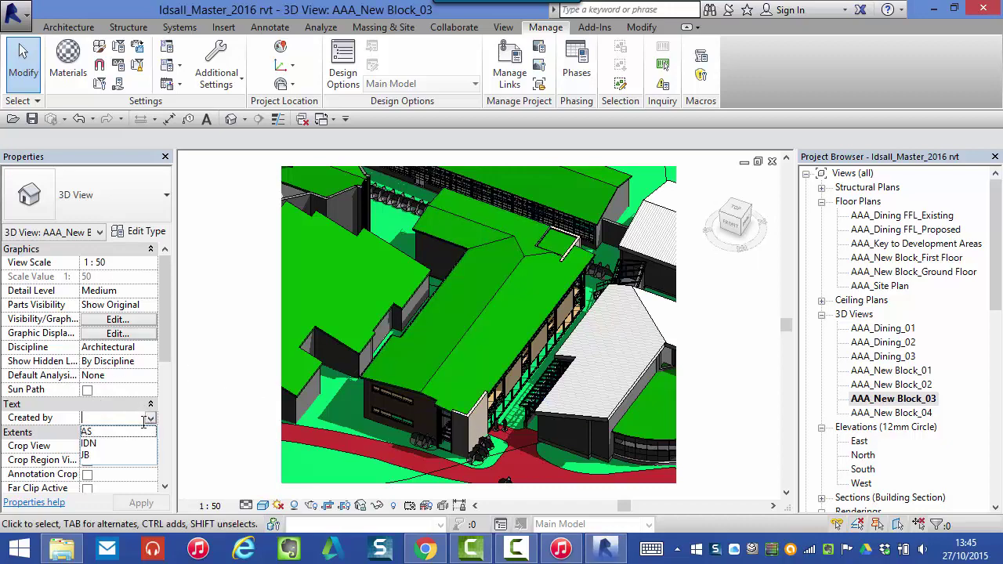
{"action": "left_click", "coordinate": [88, 432]}
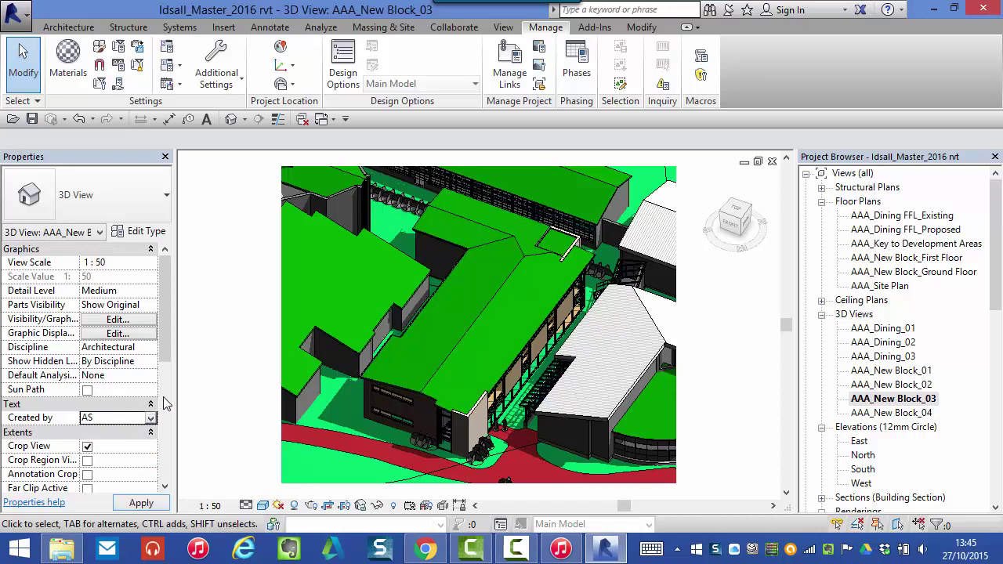
{"action": "left_click", "coordinate": [141, 502]}
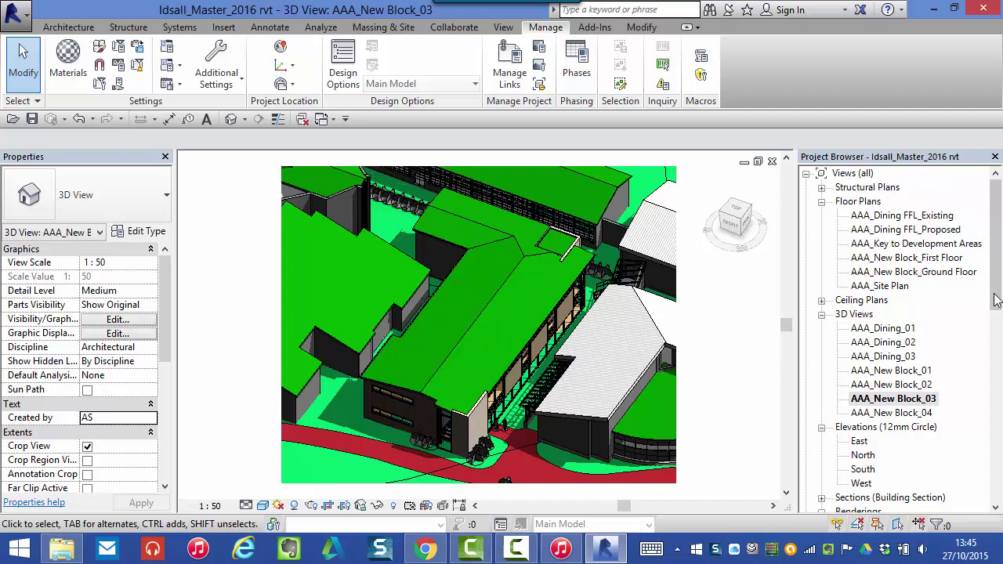
{"action": "mouse_move", "coordinate": [735, 223]}
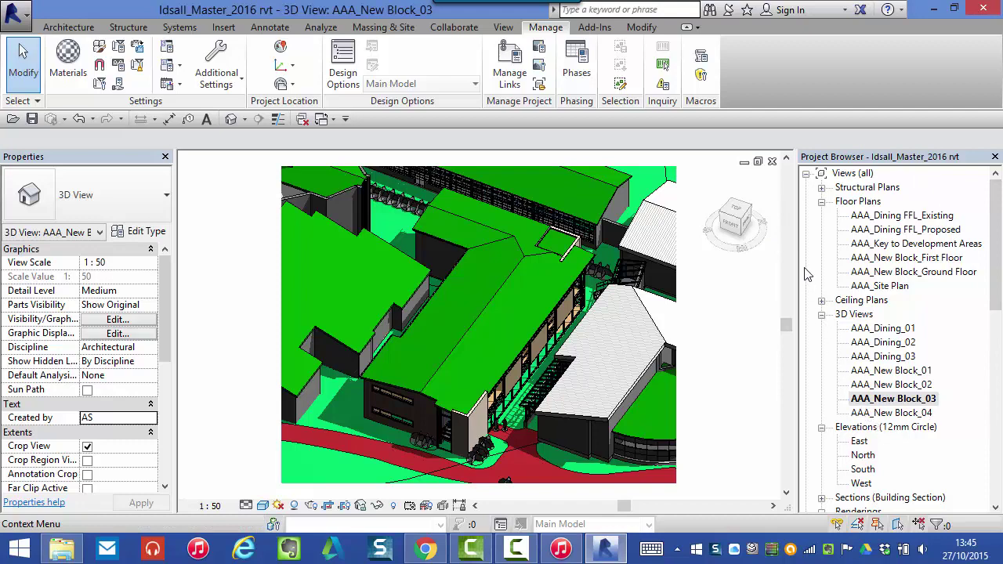
Add a browser organization named 'Created by' from the Views (all) right-click menu
{"action": "left_click", "coordinate": [847, 174]}
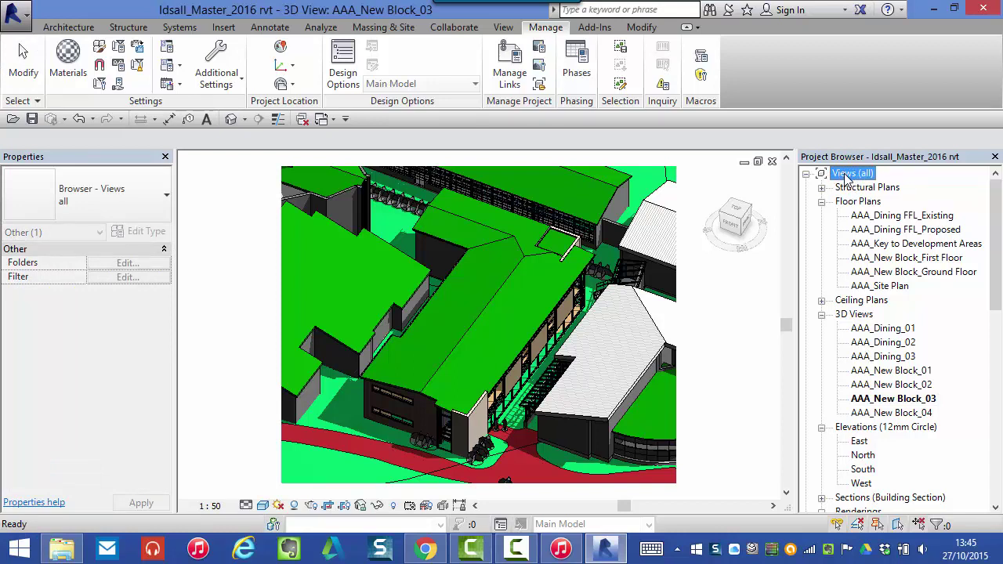
{"action": "right_click", "coordinate": [847, 175]}
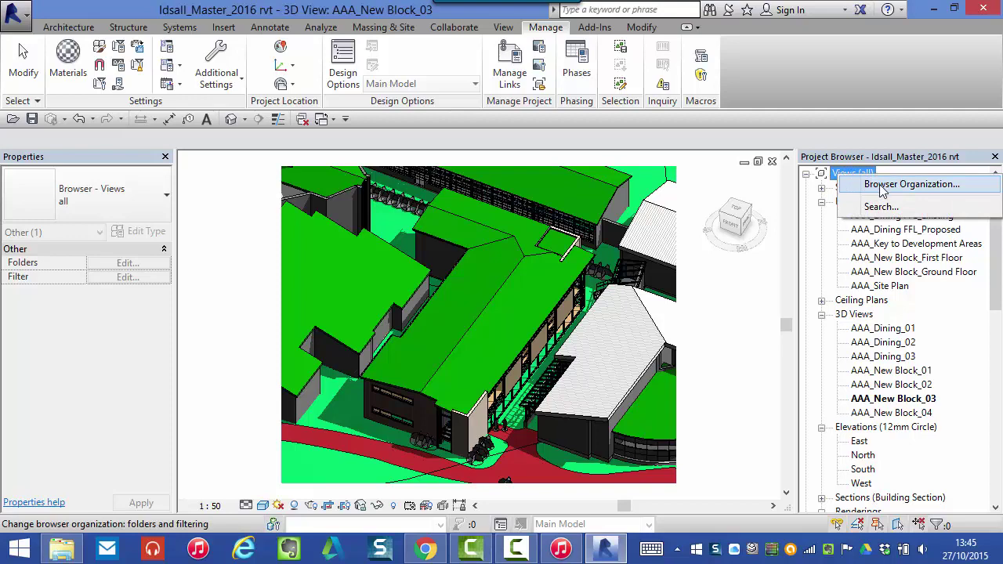
{"action": "left_click", "coordinate": [883, 185]}
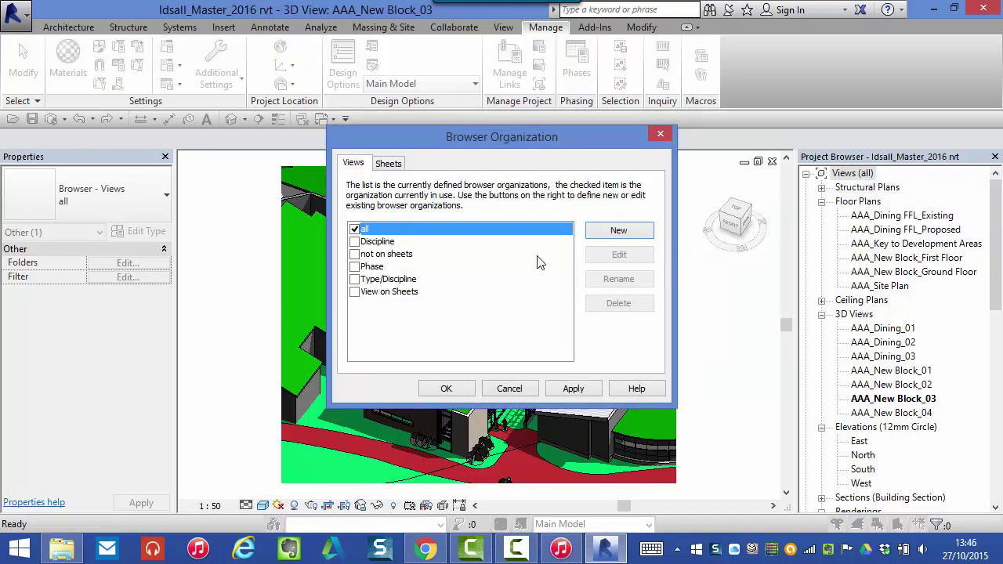
{"action": "left_click", "coordinate": [634, 232]}
{"action": "type", "text": "C"}
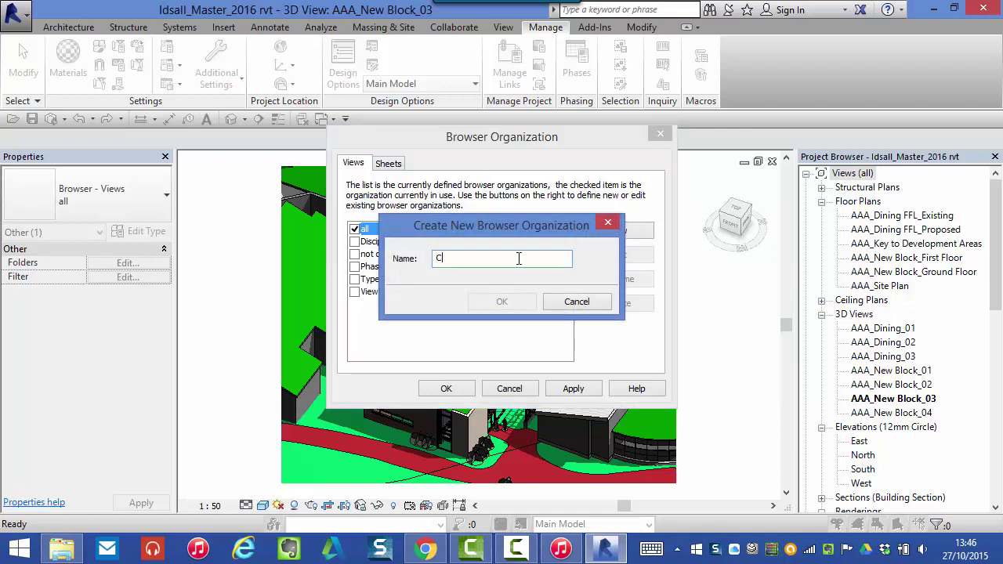
{"action": "type", "text": "reated by"}
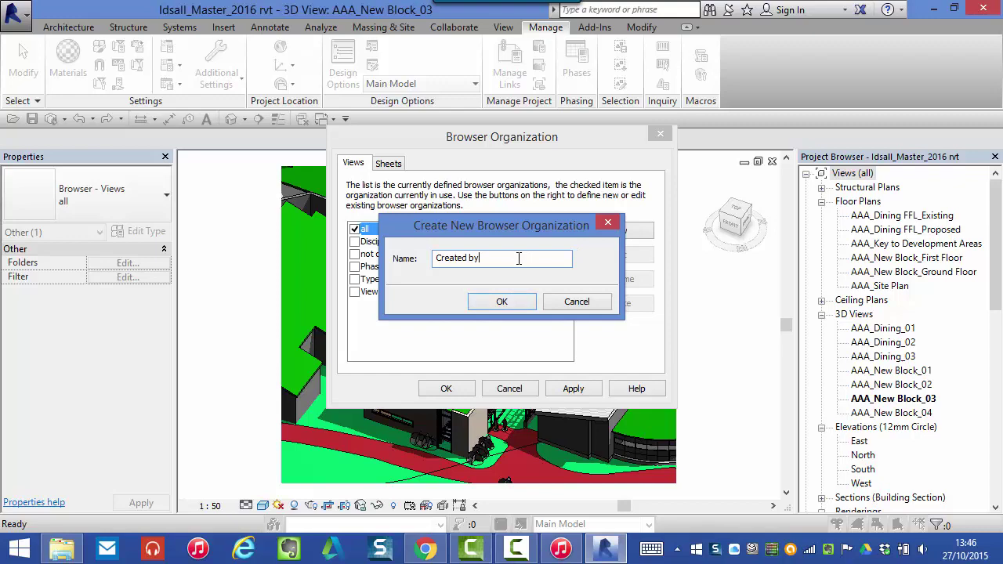
{"action": "left_click", "coordinate": [514, 301]}
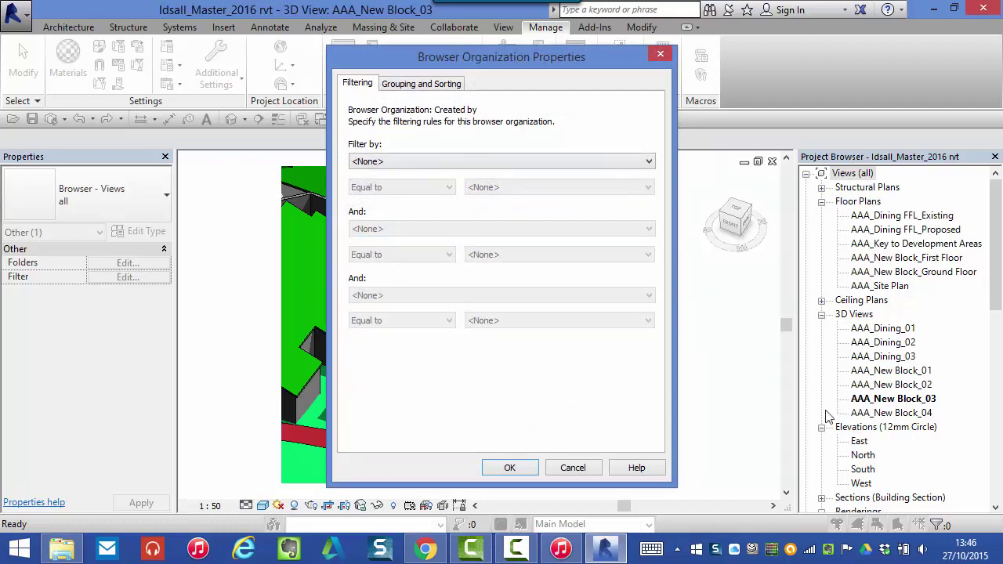
Group the 'Created by' organization by Created by, then Family and Type, and apply it
{"action": "left_click", "coordinate": [392, 84]}
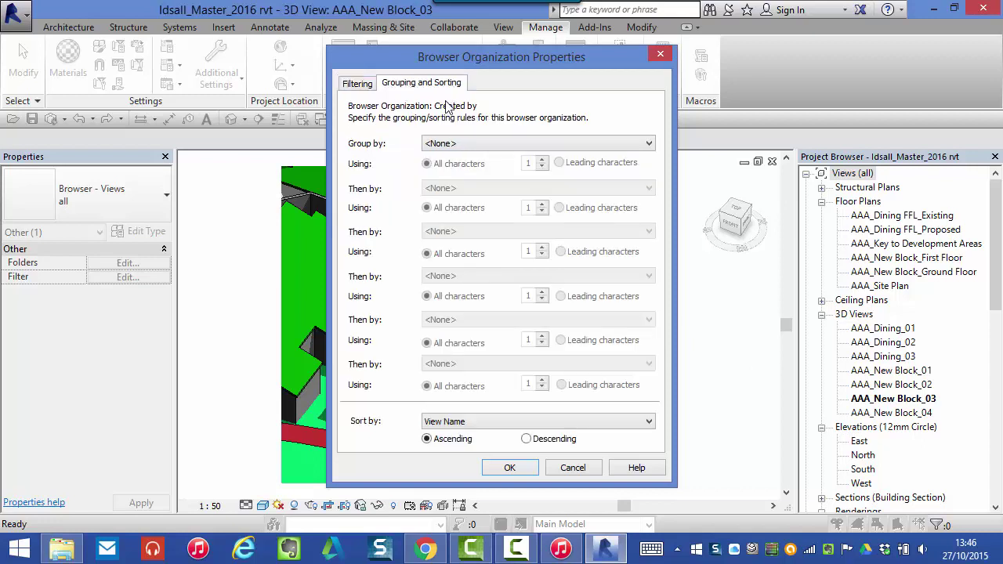
{"action": "left_click", "coordinate": [650, 145]}
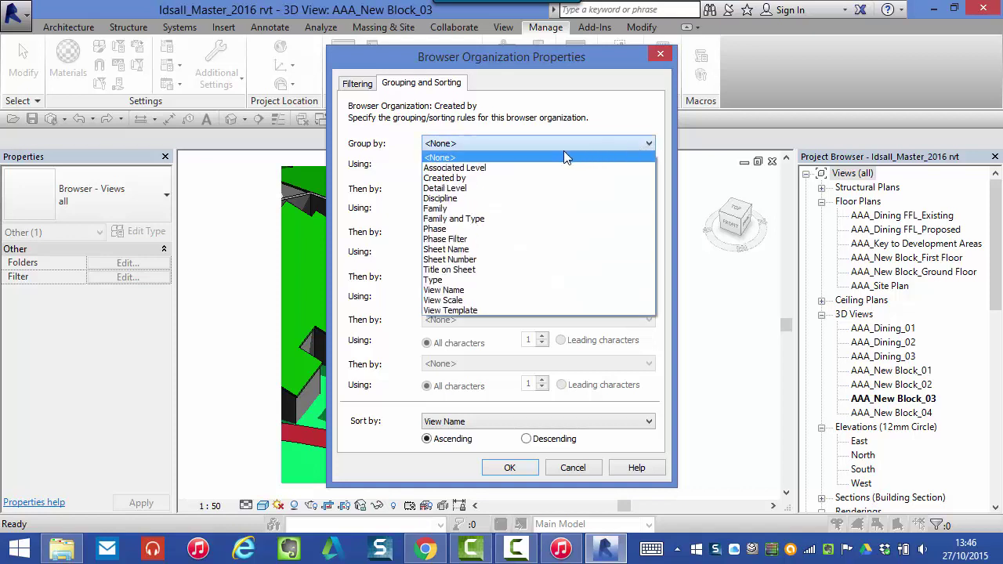
{"action": "left_click", "coordinate": [447, 179]}
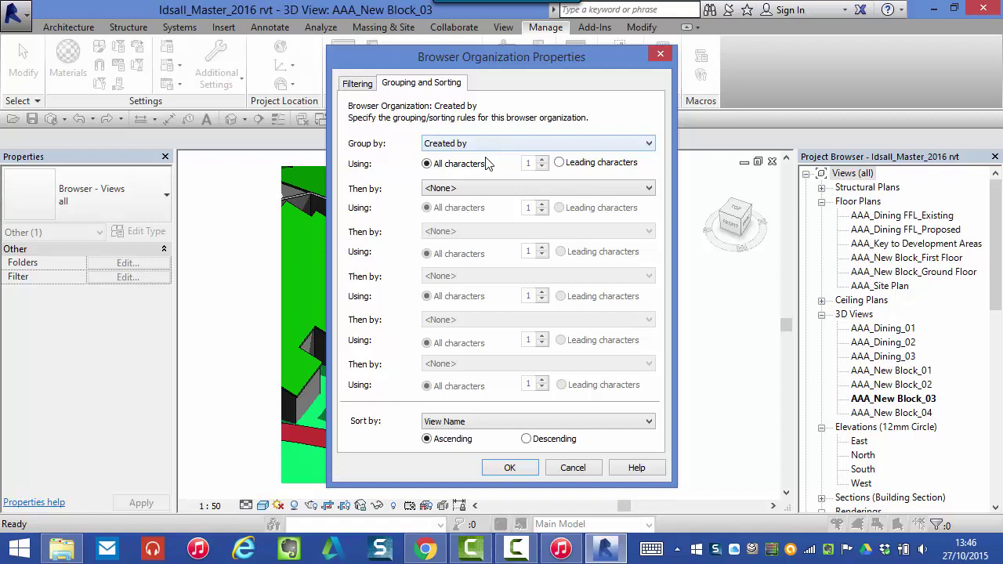
{"action": "left_click", "coordinate": [541, 188]}
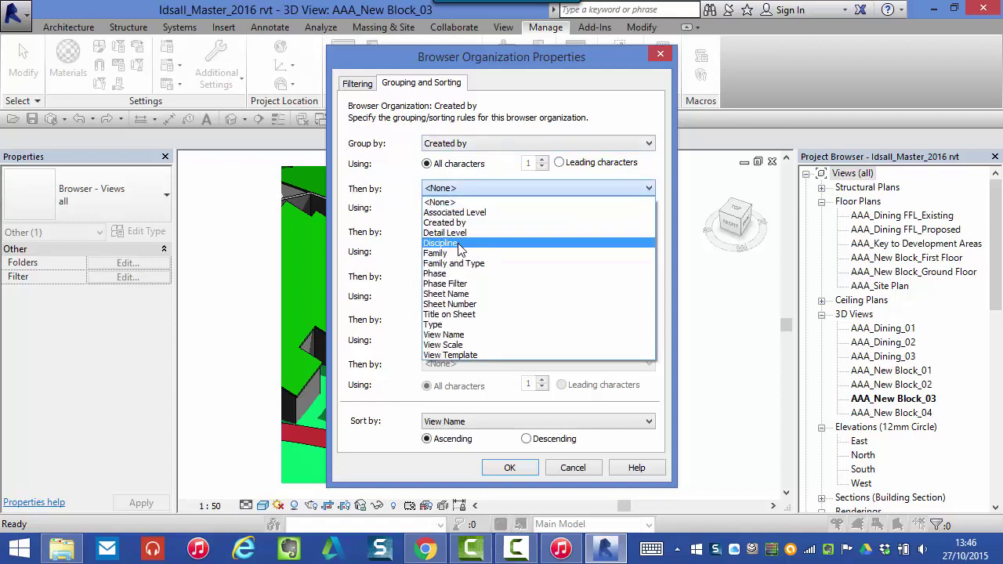
{"action": "left_click", "coordinate": [458, 264]}
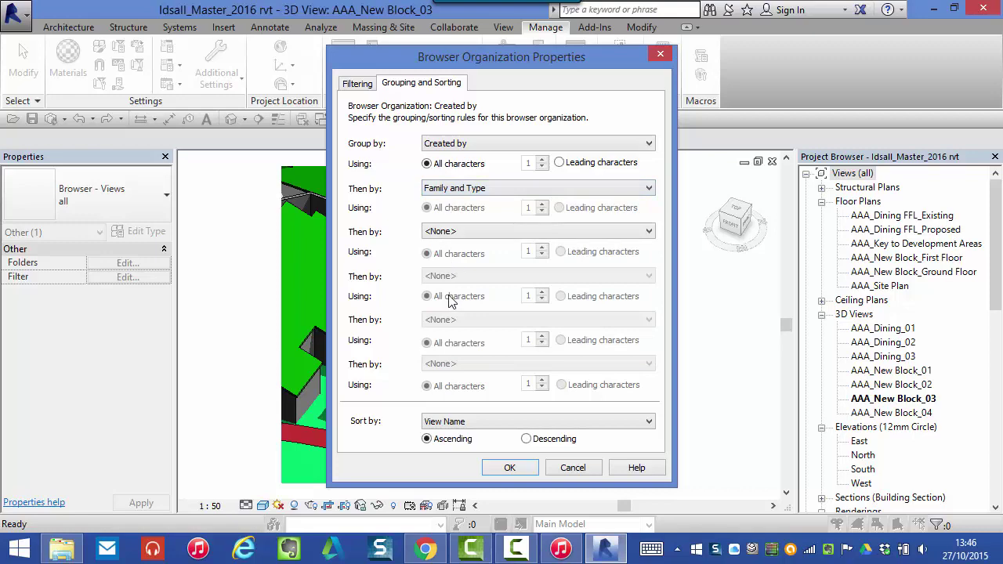
{"action": "left_click", "coordinate": [522, 468]}
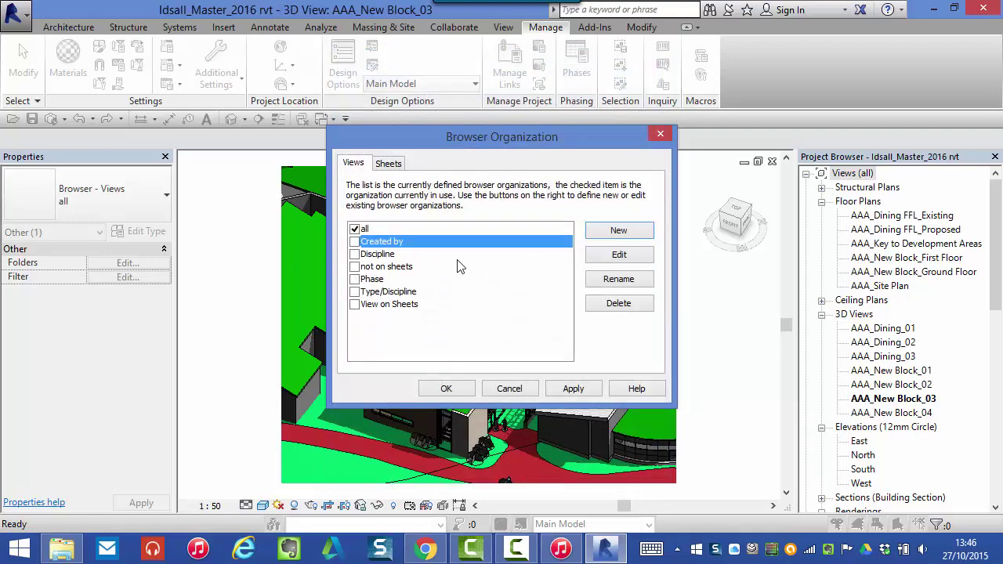
{"action": "left_click", "coordinate": [355, 243]}
{"action": "left_click", "coordinate": [574, 389]}
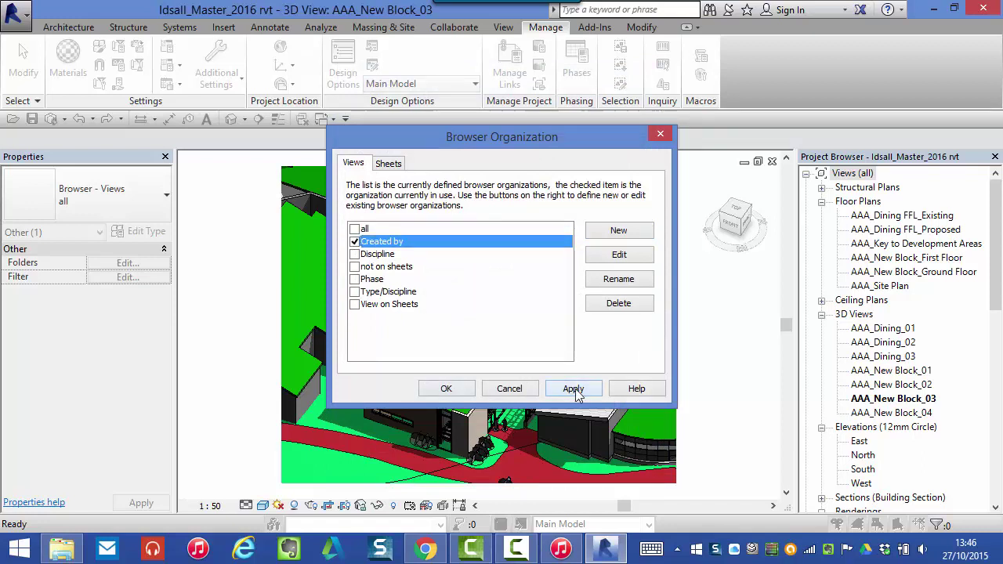
Close the settings and expand the IDN, AS, JB and ??? groups with their floor plans and 3D views
{"action": "left_click", "coordinate": [446, 390]}
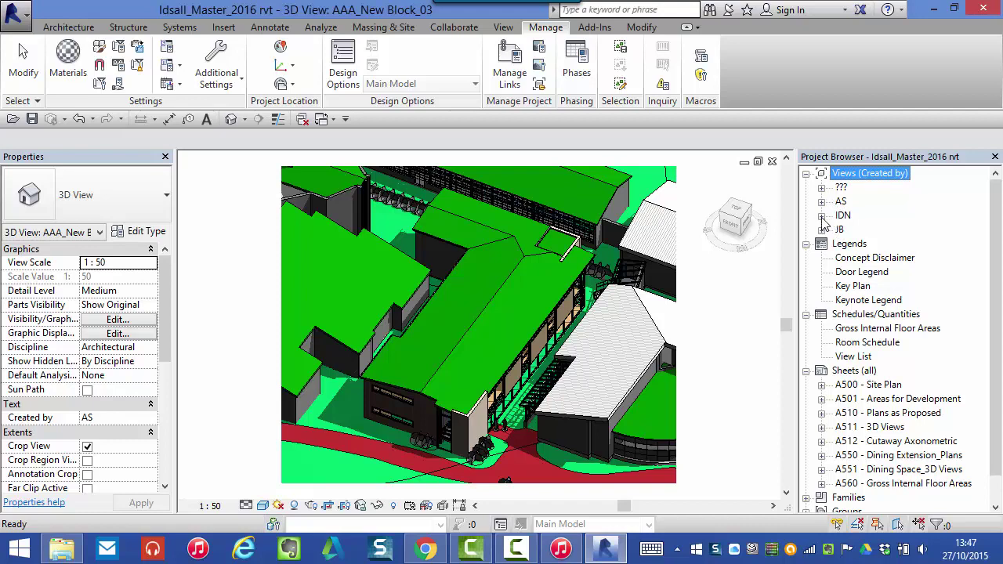
{"action": "left_click", "coordinate": [821, 217]}
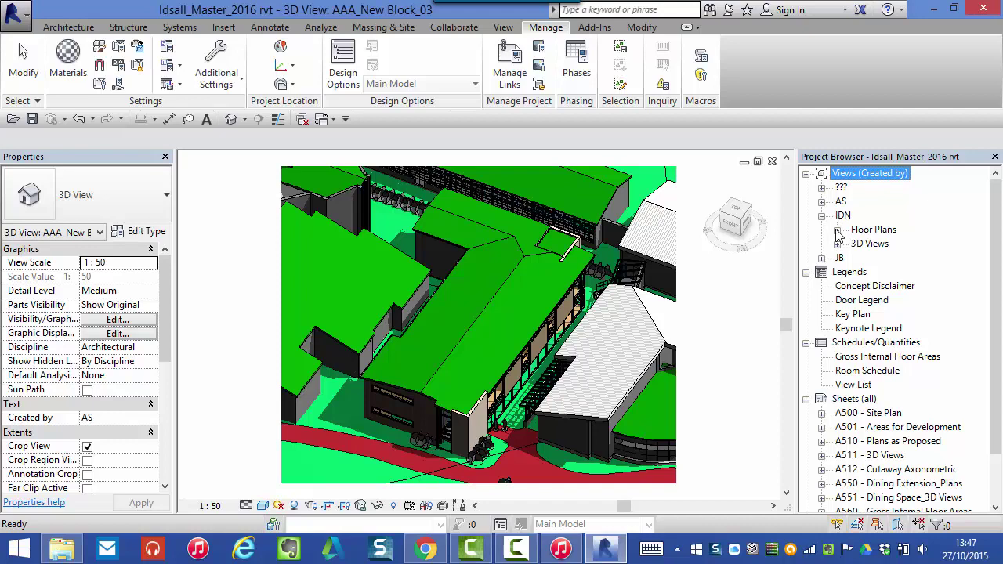
{"action": "left_click", "coordinate": [837, 231]}
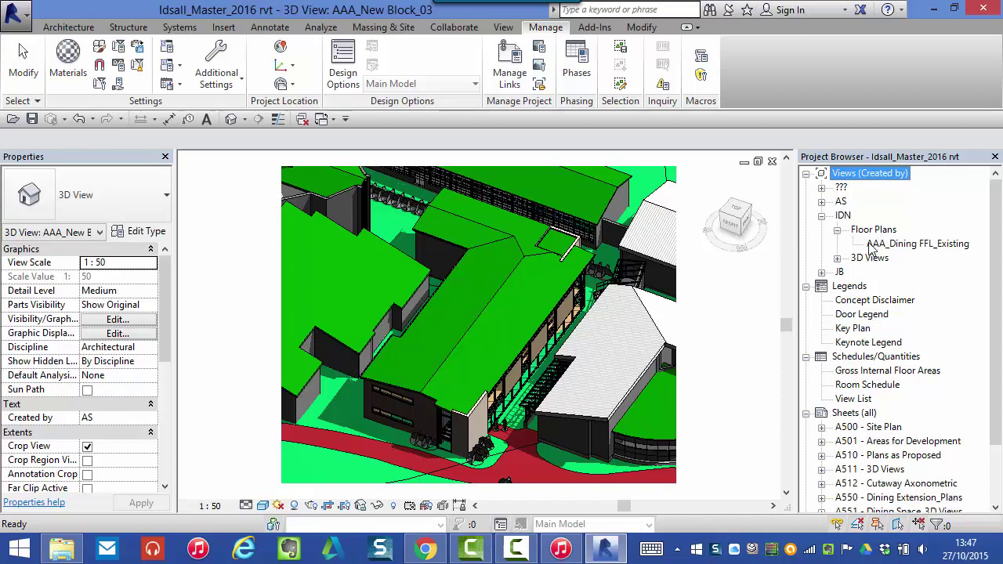
{"action": "left_click", "coordinate": [837, 259]}
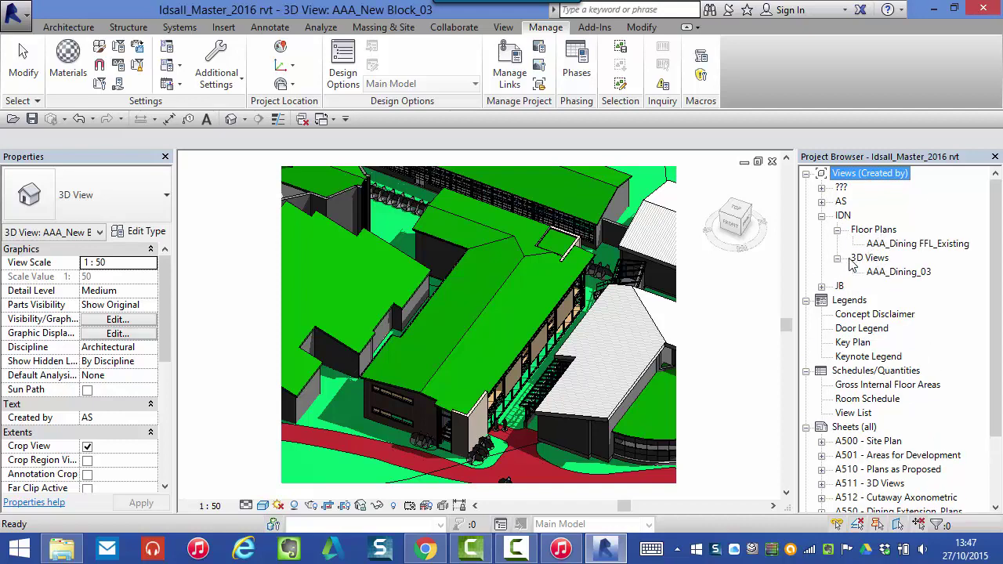
{"action": "left_click", "coordinate": [822, 202]}
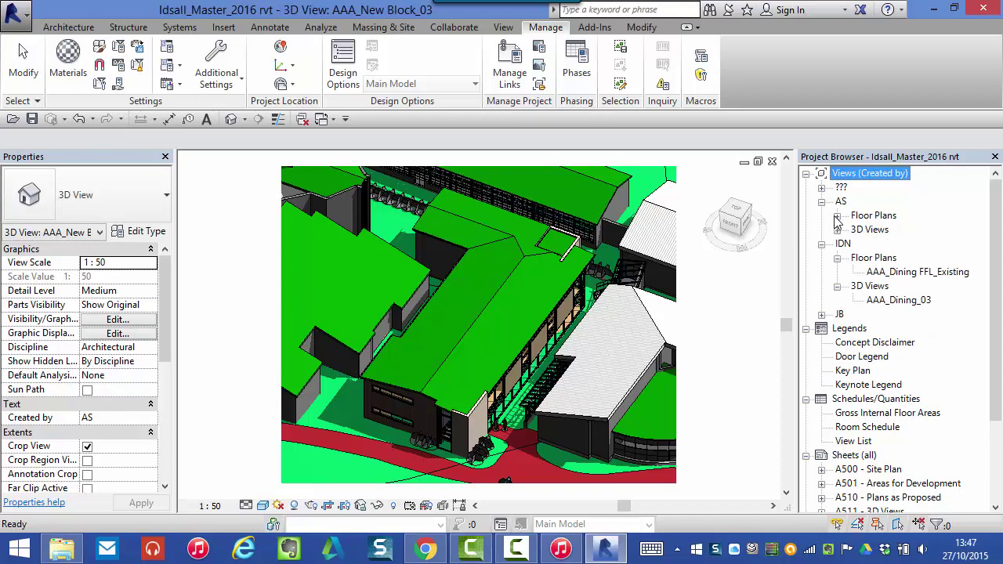
{"action": "left_click", "coordinate": [837, 216]}
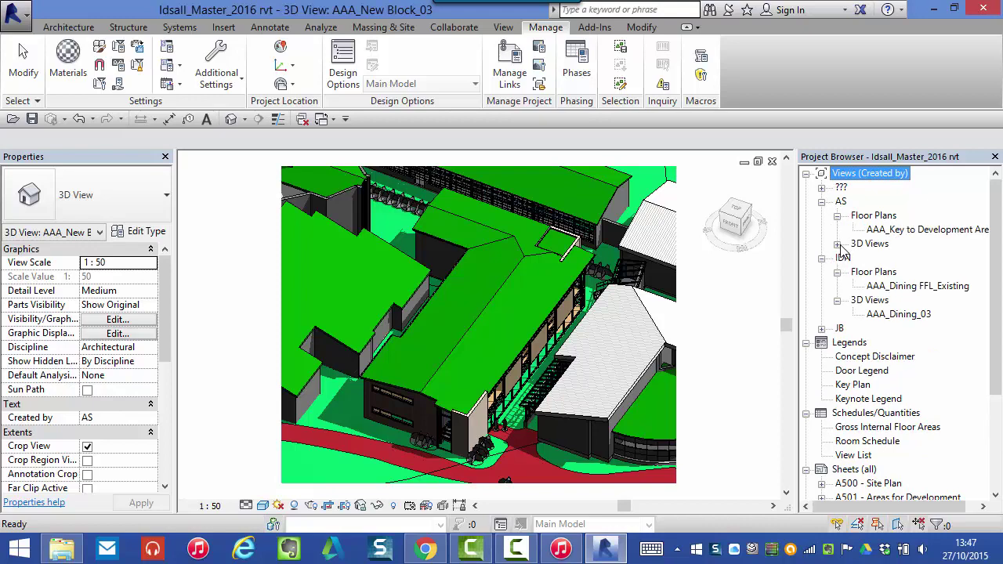
{"action": "left_click", "coordinate": [821, 330]}
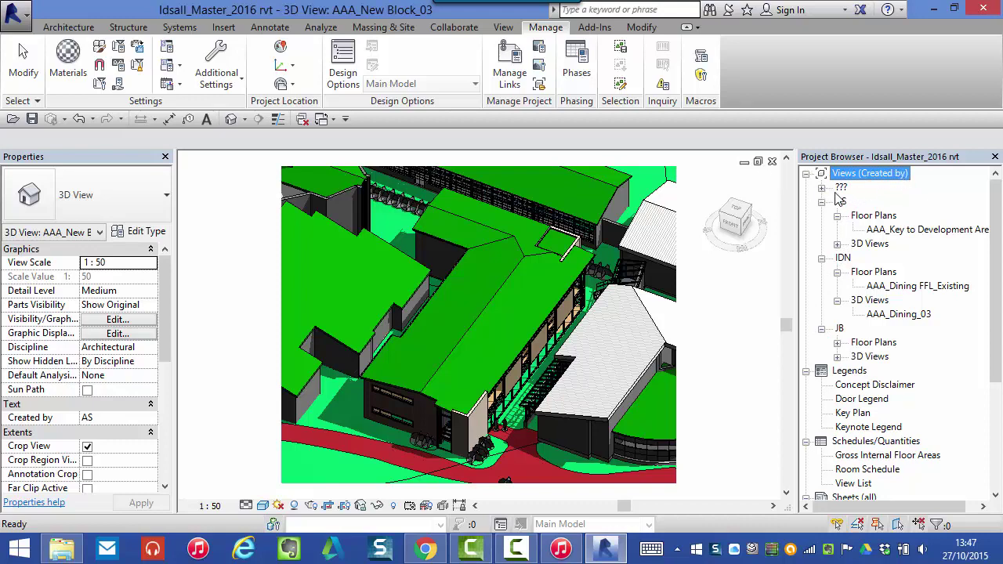
{"action": "left_click", "coordinate": [822, 188]}
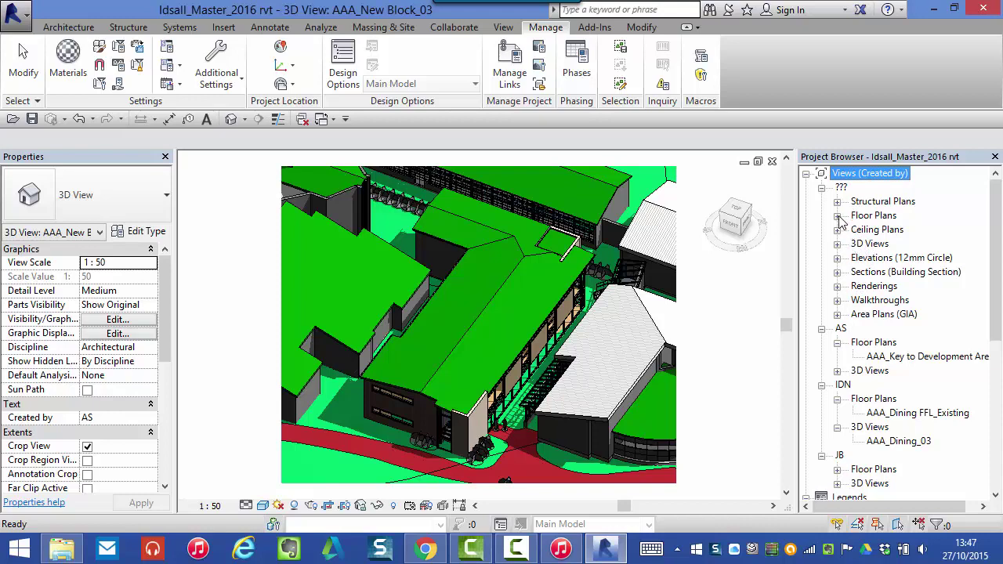
{"action": "left_click", "coordinate": [837, 217]}
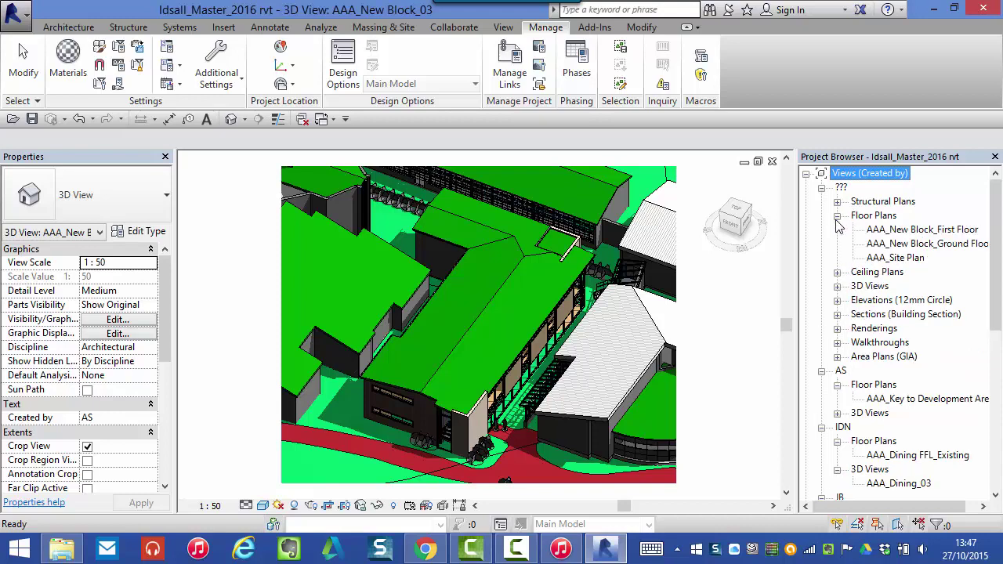
Open AAA_New Block_First Floor and set its Created by value to IDN
{"action": "left_click", "coordinate": [899, 229]}
{"action": "double_click", "coordinate": [900, 229]}
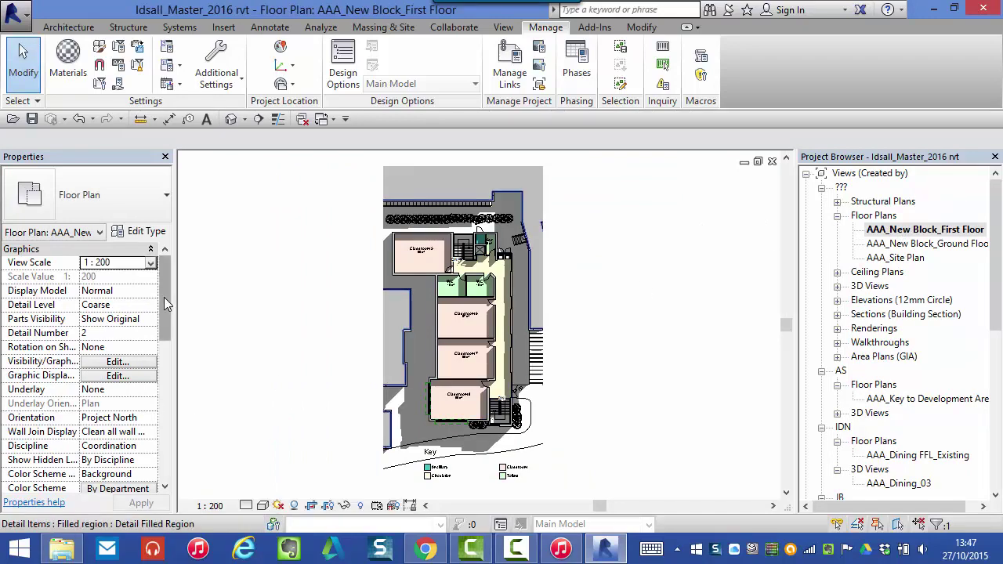
{"action": "left_click_drag", "start_coordinate": [163, 297], "coordinate": [156, 345]}
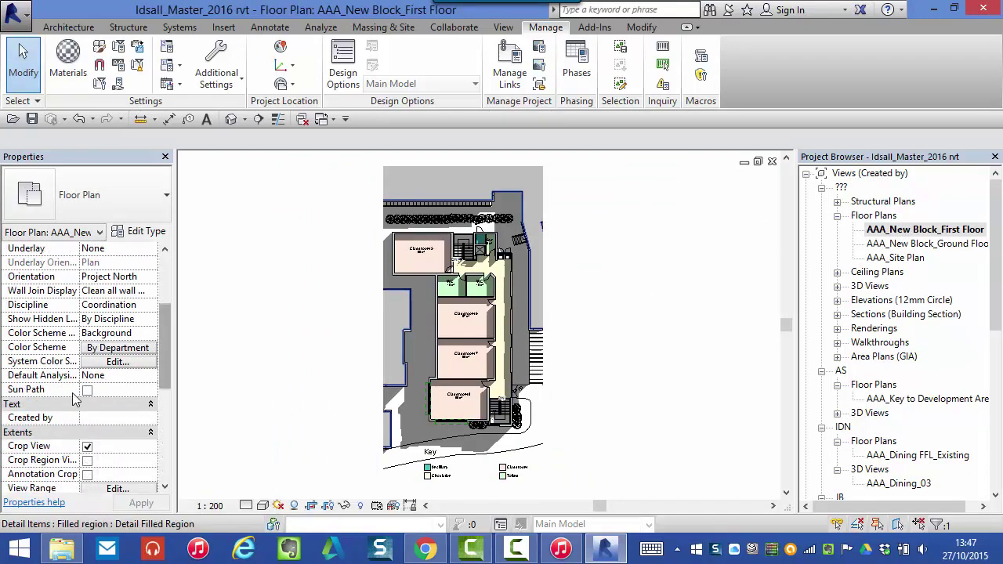
{"action": "left_click", "coordinate": [113, 417]}
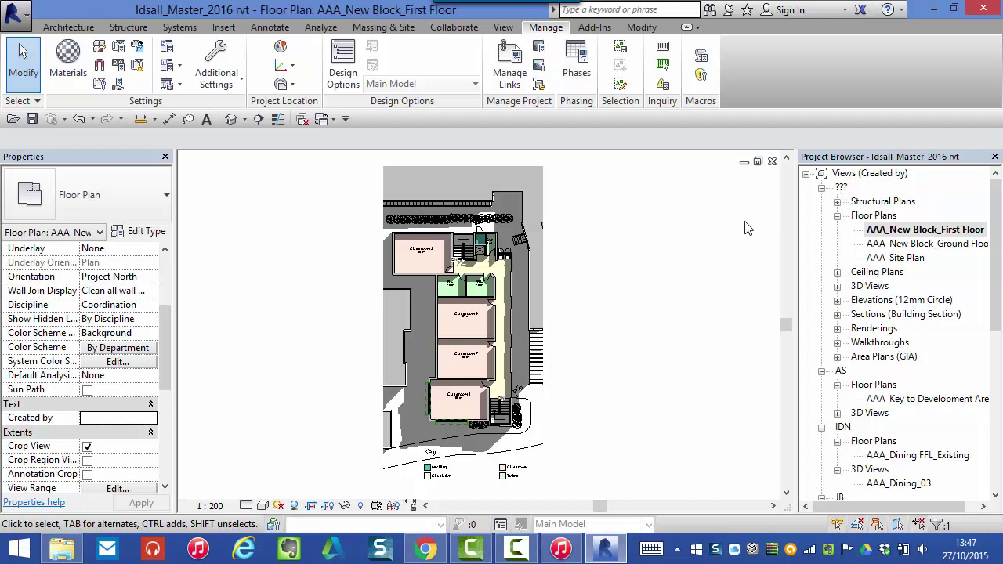
{"action": "left_click", "coordinate": [135, 421]}
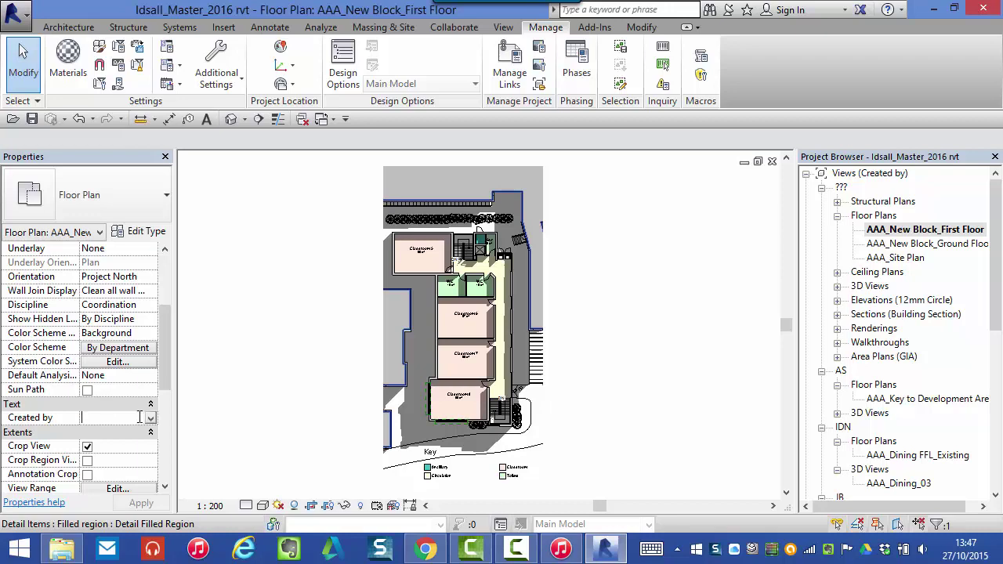
{"action": "left_click", "coordinate": [149, 419]}
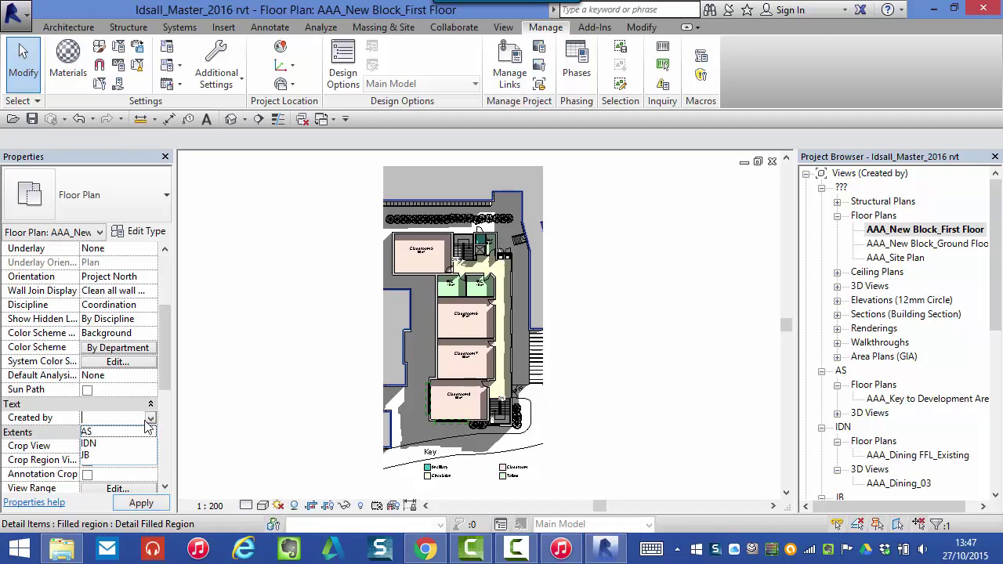
{"action": "left_click", "coordinate": [89, 445]}
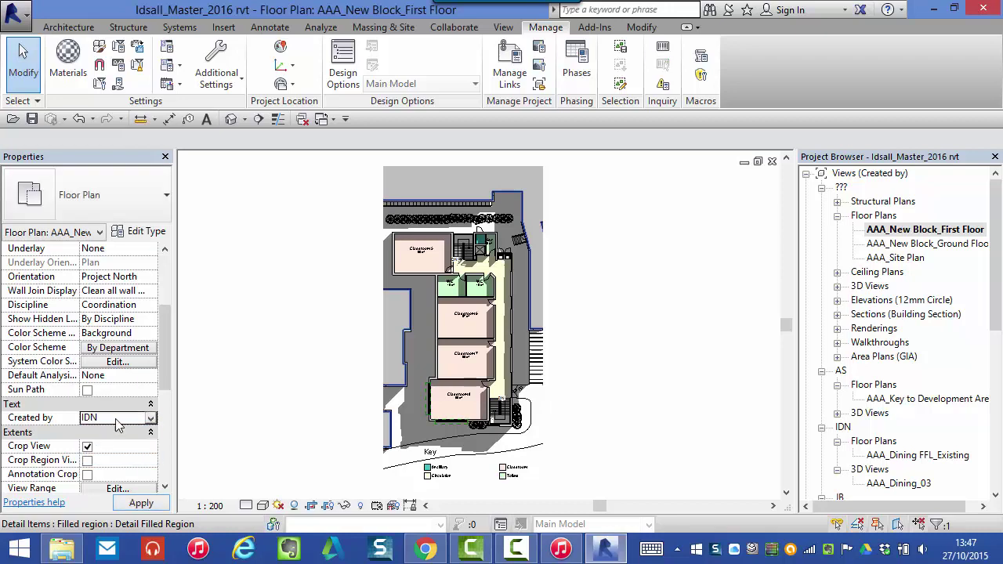
{"action": "left_click", "coordinate": [134, 505]}
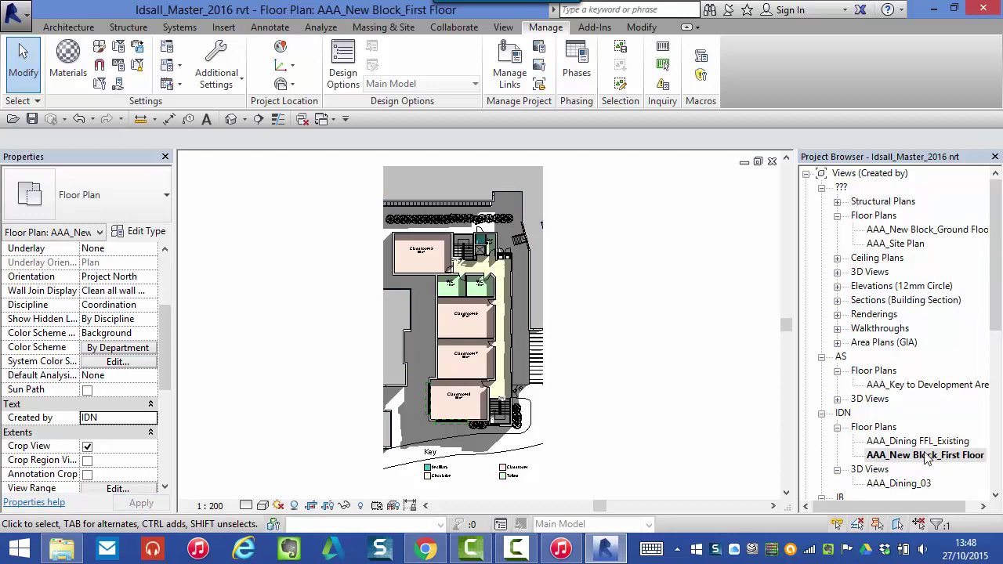
Collapse the IDN and unassigned Floor Plans nodes in the Project Browser
{"action": "left_click", "coordinate": [837, 428]}
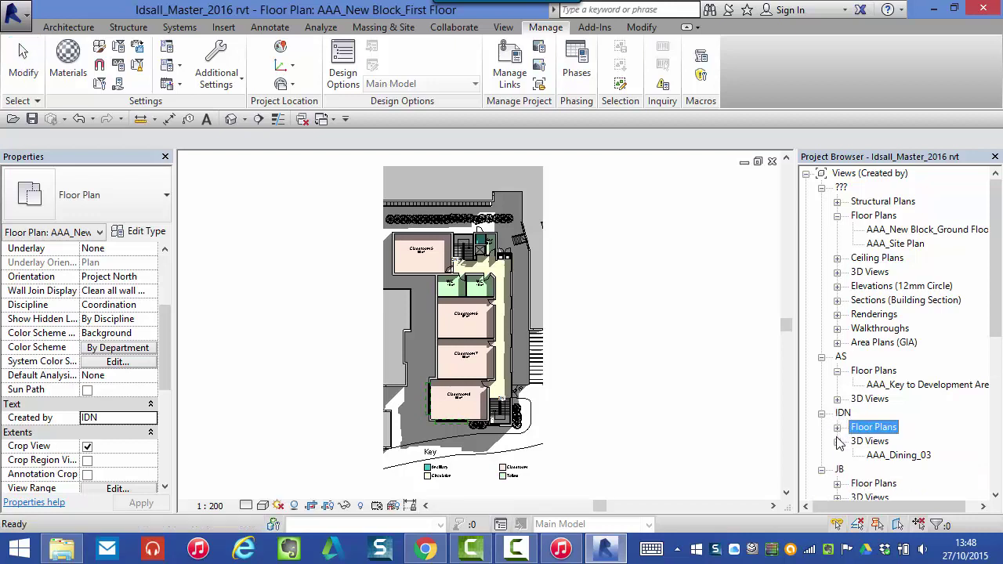
{"action": "left_click", "coordinate": [837, 215]}
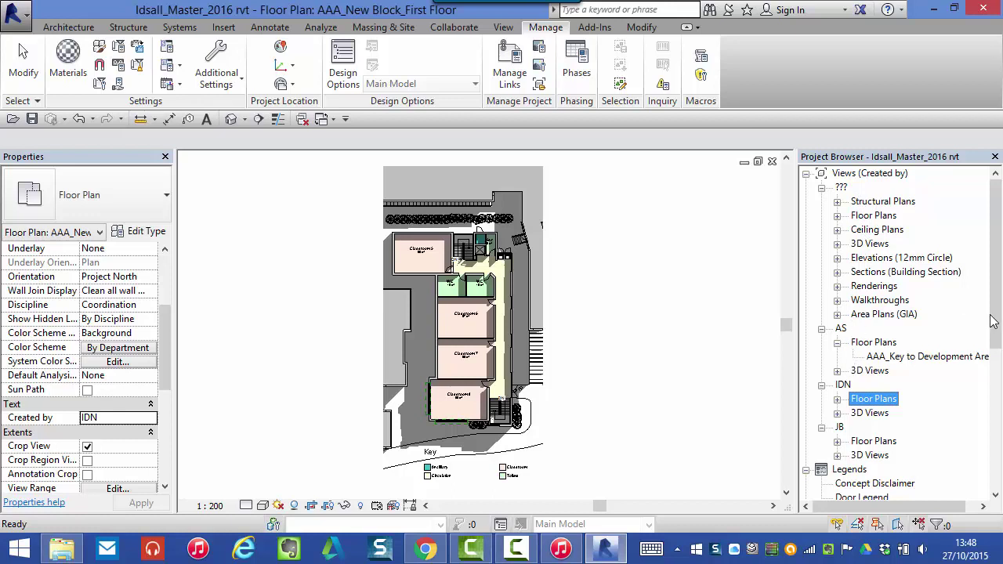
{"action": "left_click_drag", "start_coordinate": [996, 322], "coordinate": [997, 372]}
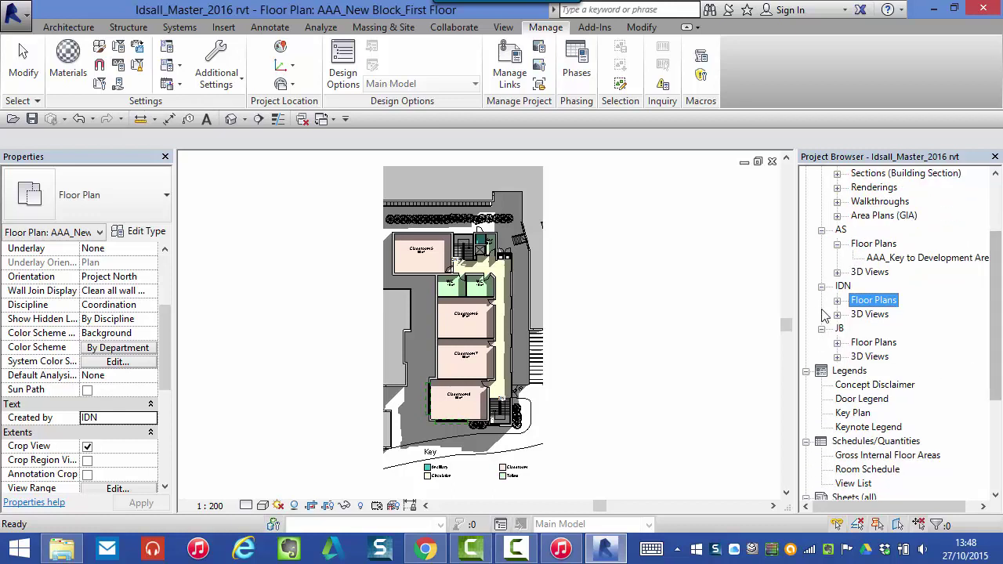